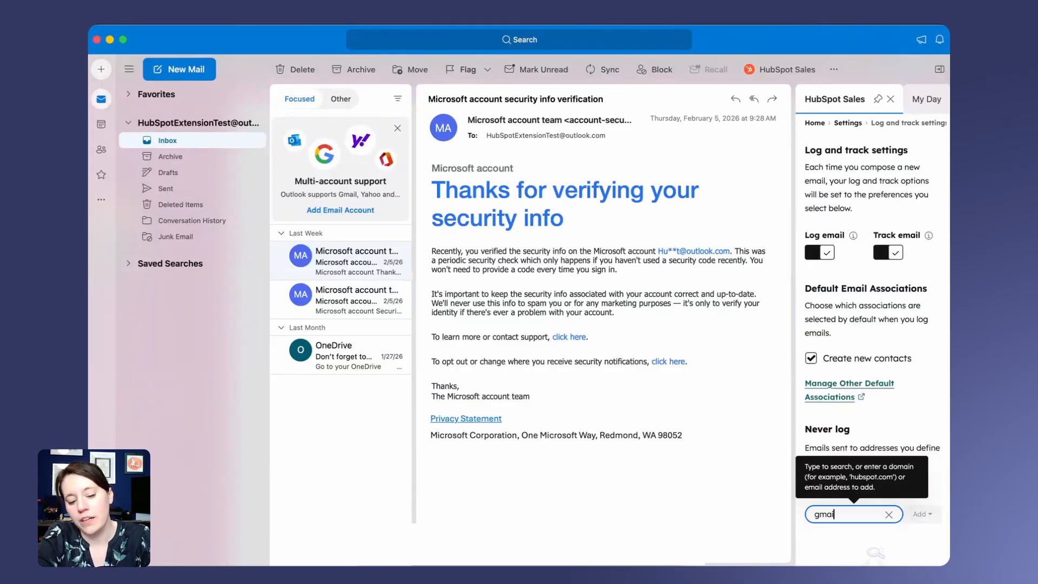
Add gmail.com to the Never log list and remove that entry again
key("Return")
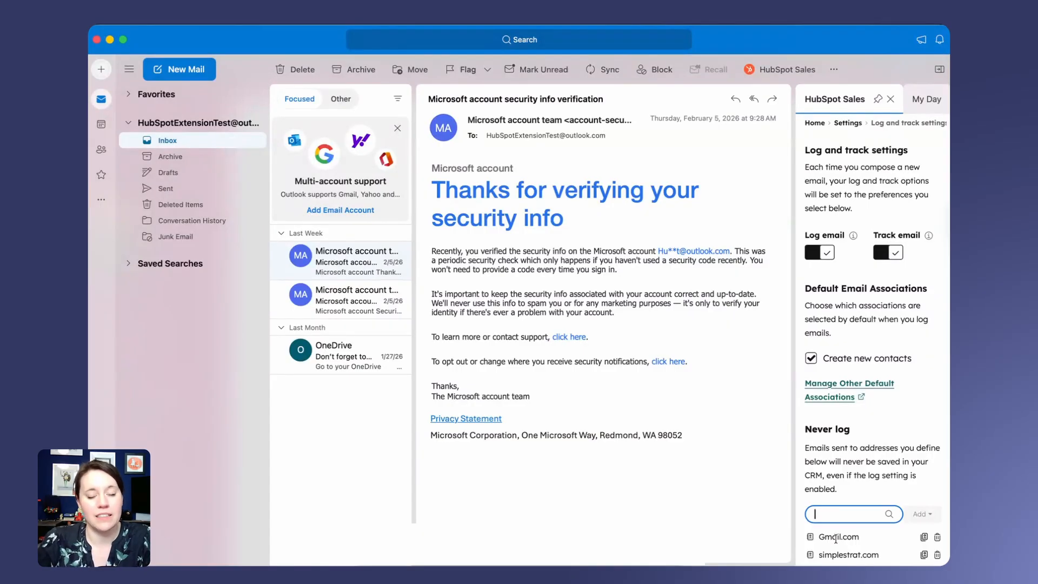
left_click(937, 539)
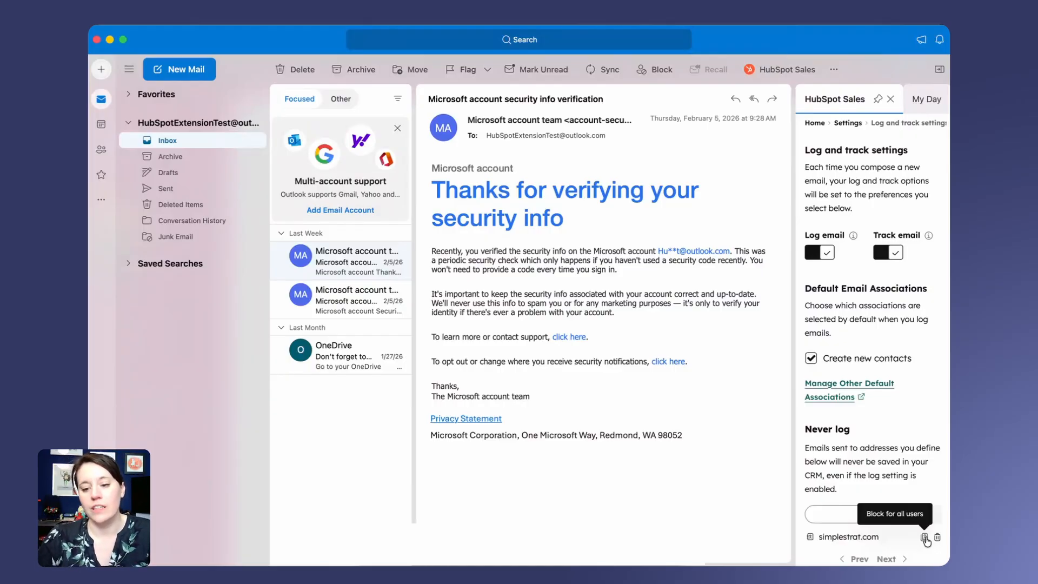
Return to the HubSpot add-in settings and open the email integration settings
left_click(849, 125)
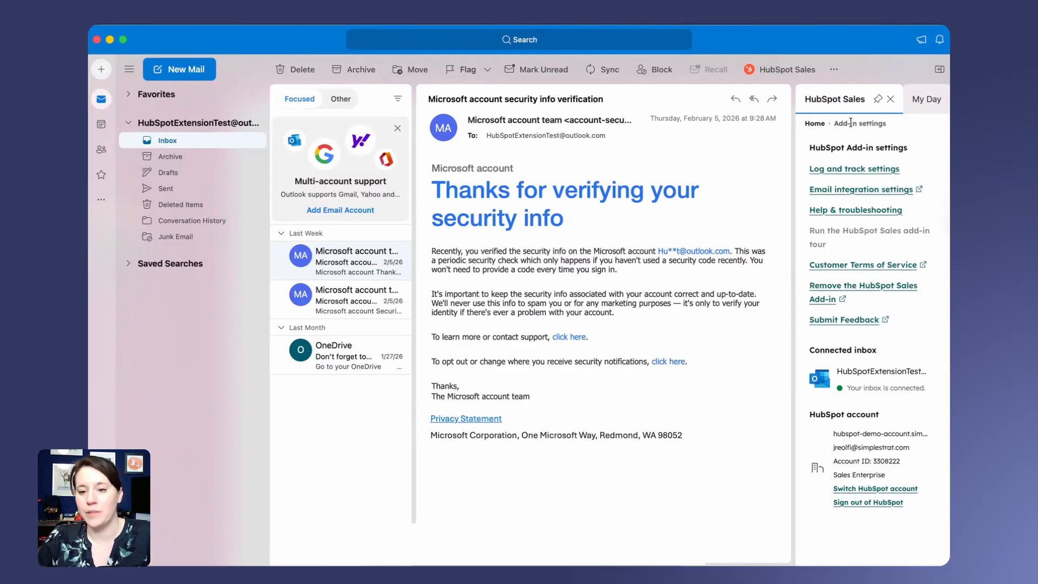
left_click(850, 191)
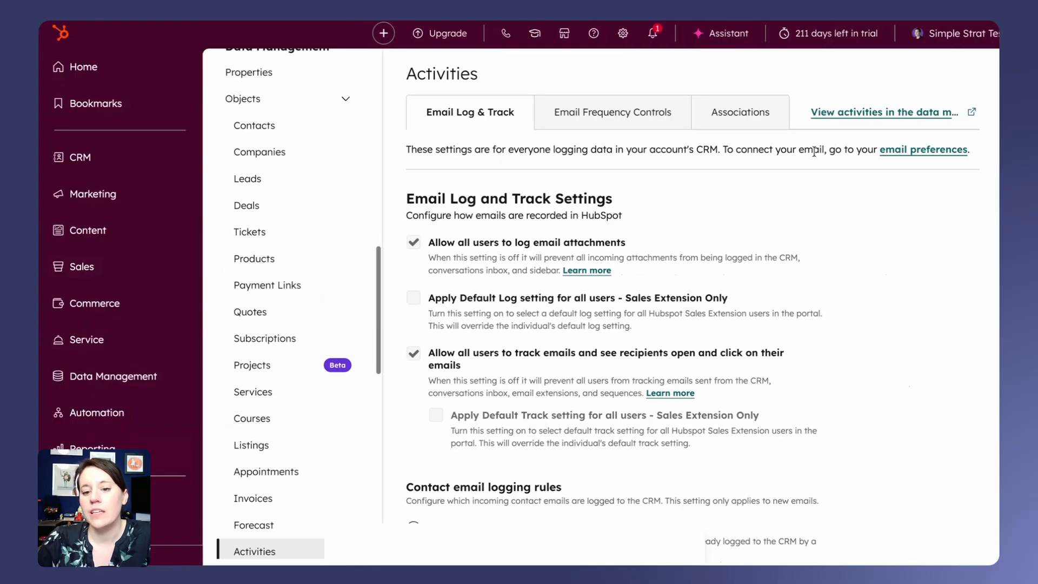
Turn on Apply Default Log setting for all users for the sales extension in the Activities settings, with Log all emails by default on
scroll(245, 168, "up", 3)
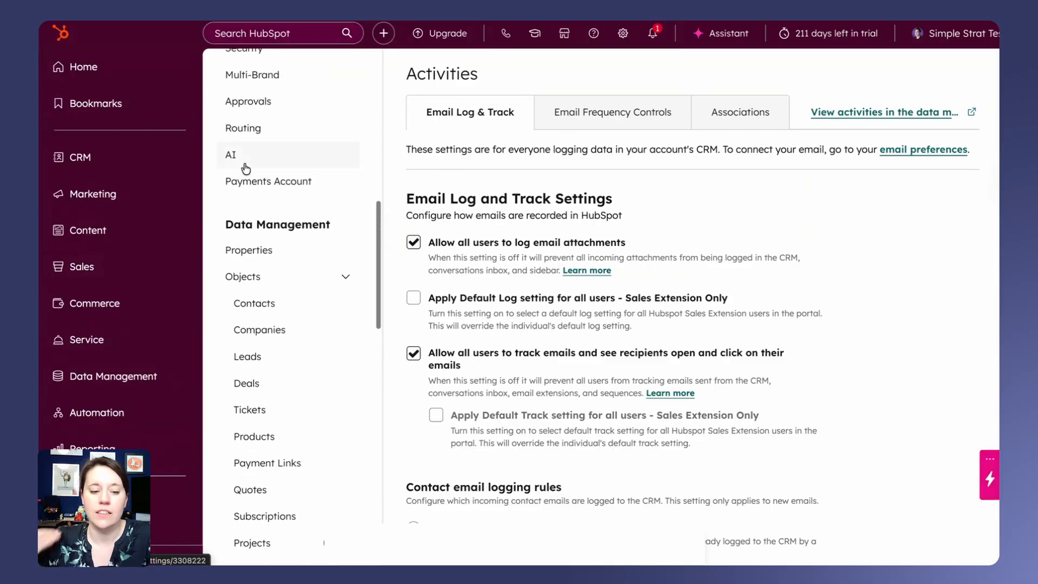
scroll(273, 275, "down", 3)
scroll(273, 276, "down", 2)
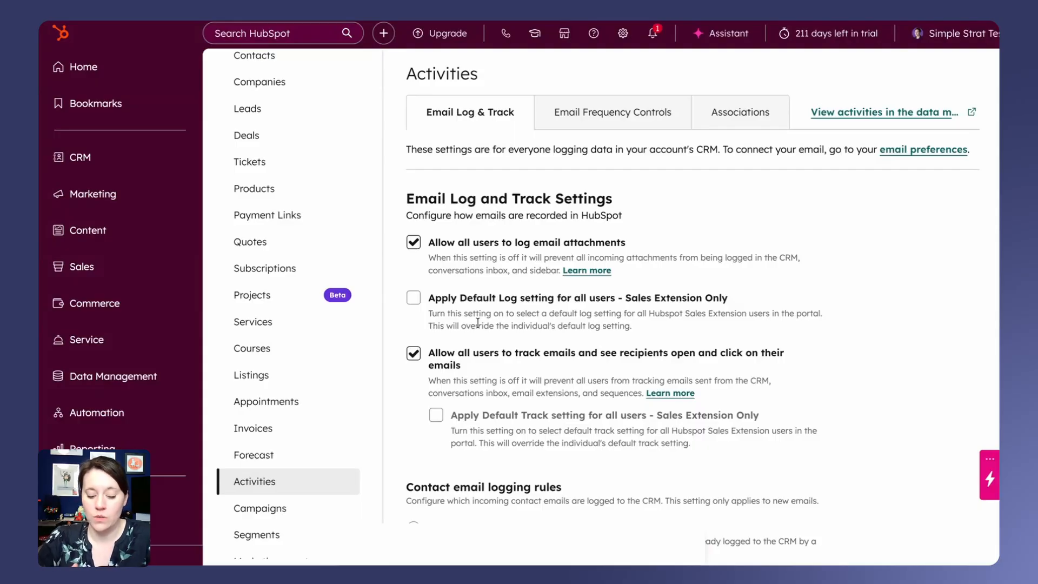
left_click(433, 300)
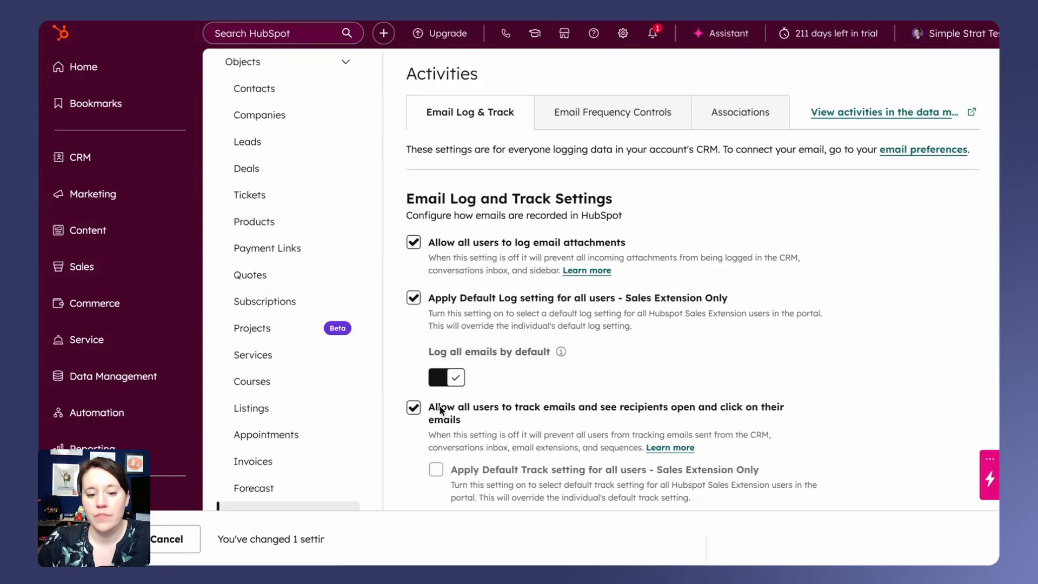
left_click(414, 298)
left_click(414, 299)
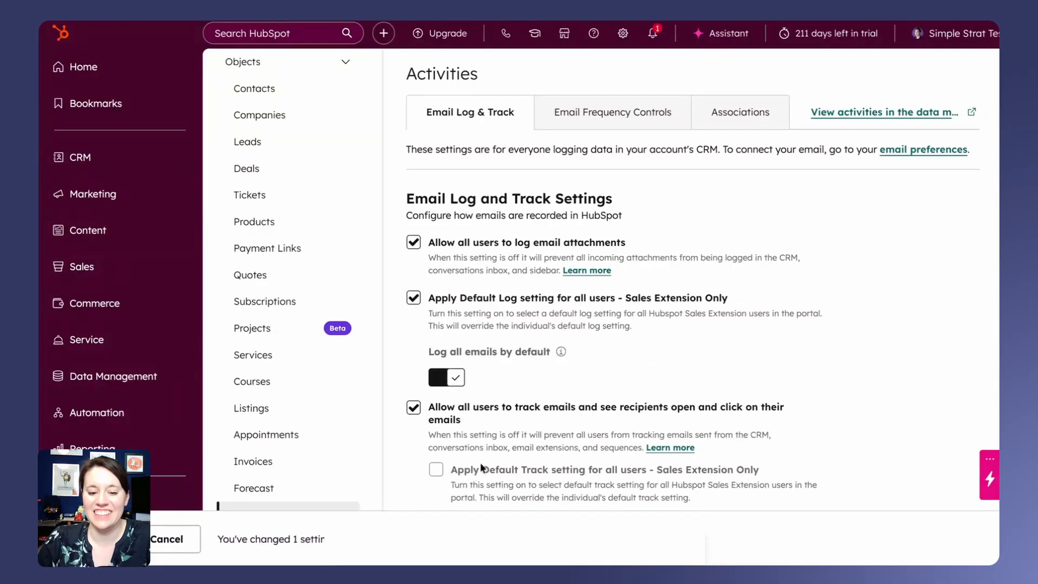
scroll(470, 472, "down", 1)
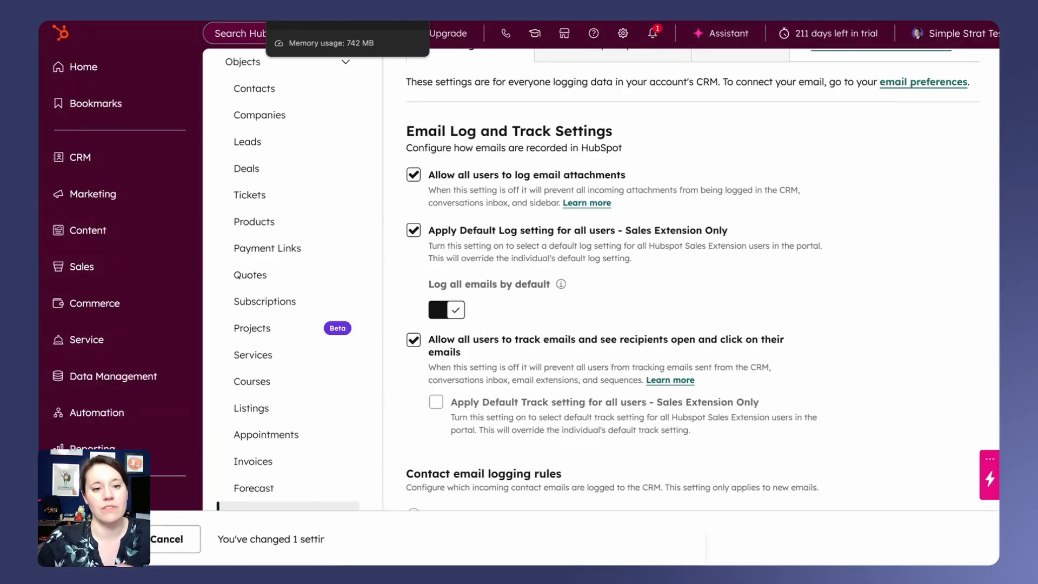
Switch back to Outlook and return the HubSpot Sales add-in to its home view
left_click(325, 12)
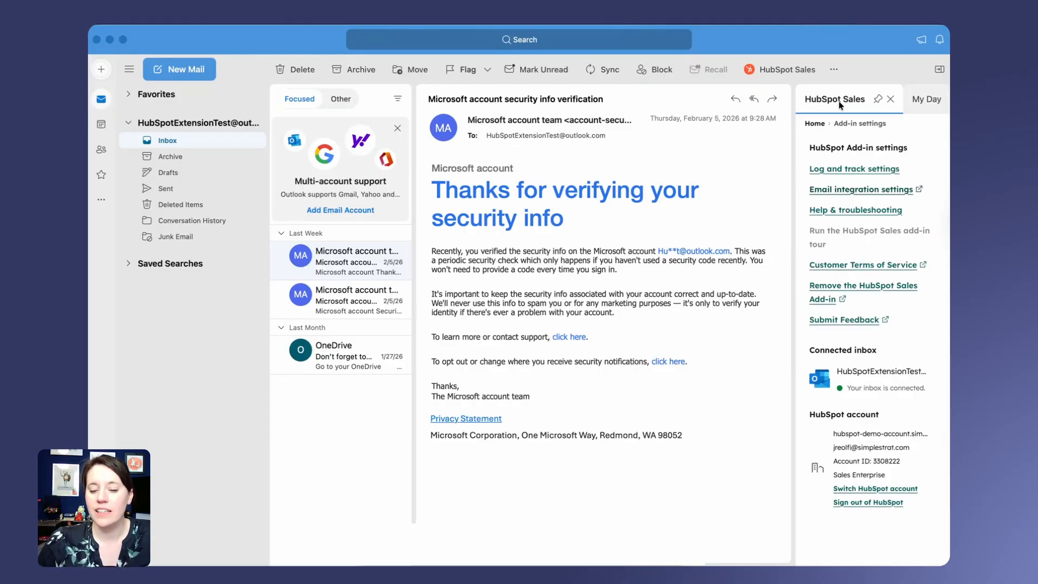
left_click(818, 124)
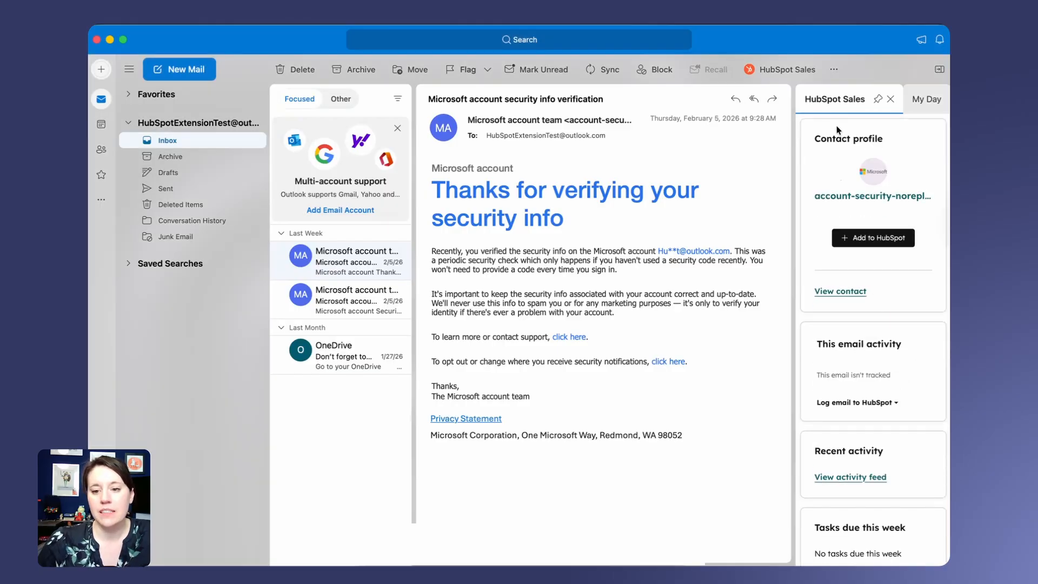
Switch between the inbox emails, reopen the HubSpot Sales add-in on the security info verification email, and pin it
left_click(335, 304)
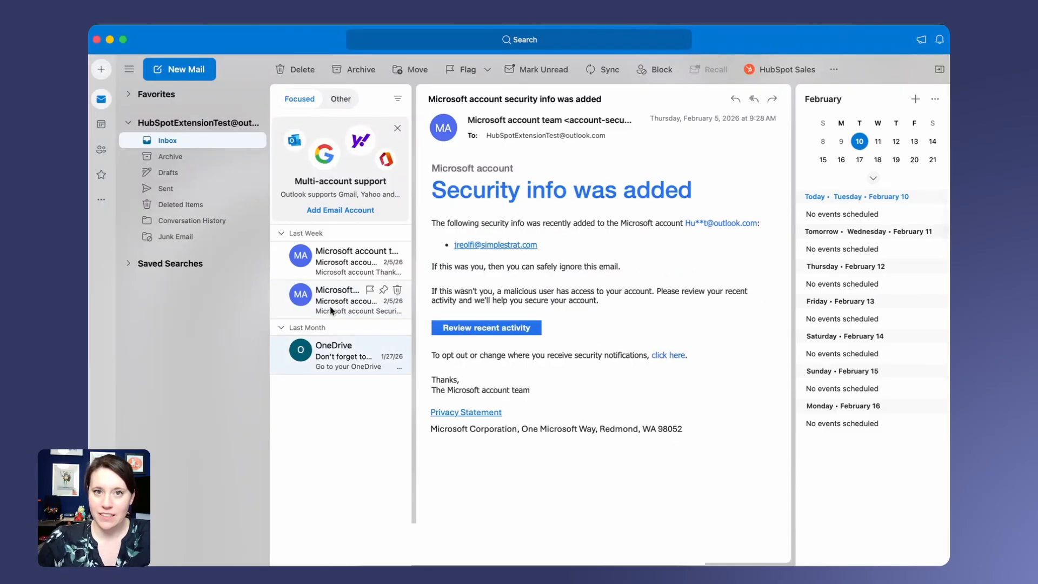
left_click(344, 352)
left_click(339, 253)
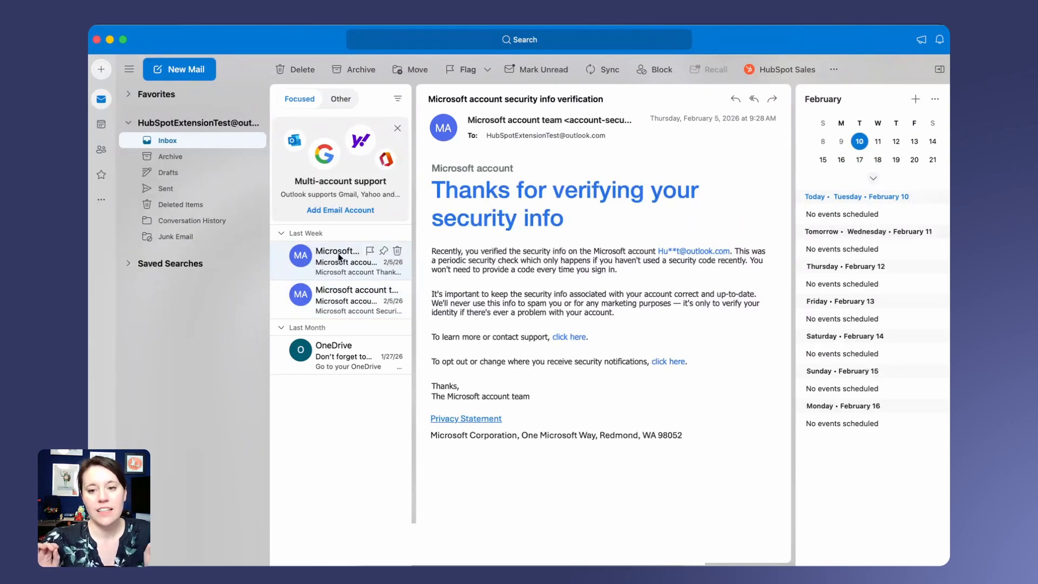
left_click(788, 71)
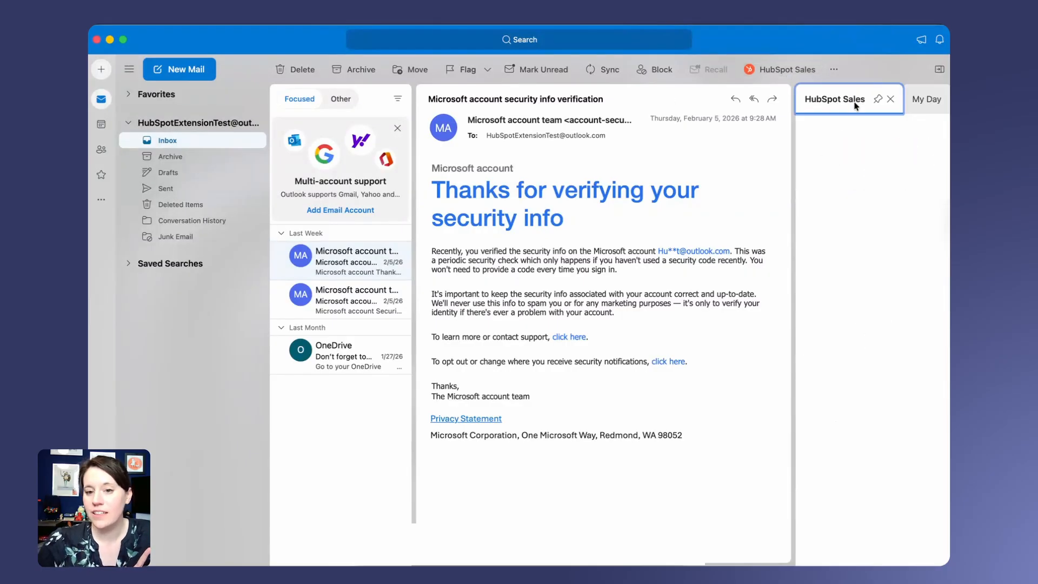
left_click(877, 100)
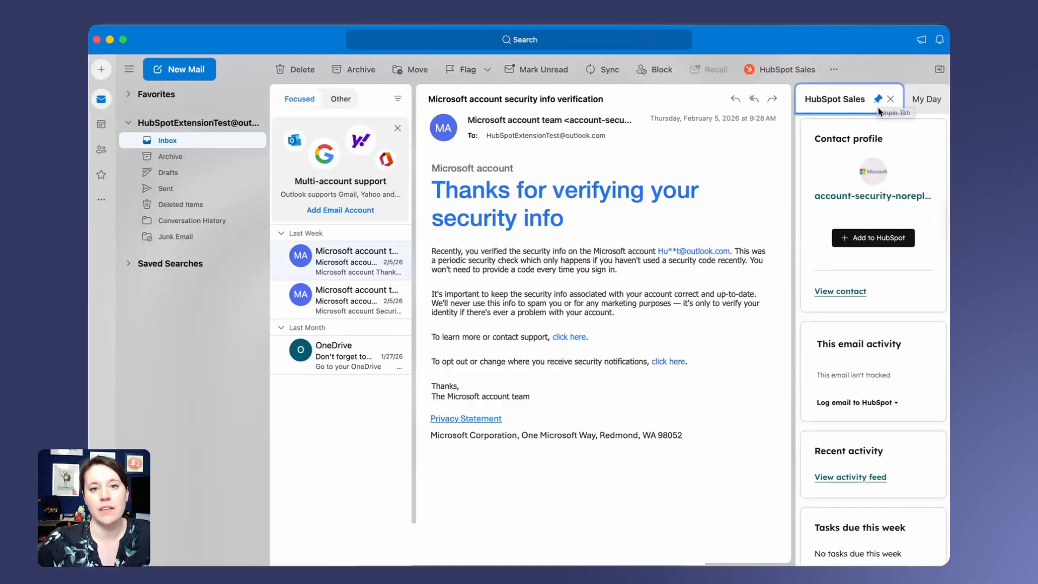
Go through the other inbox emails and back to the verification email to check the add-in's contact profile for each sender
left_click(333, 301)
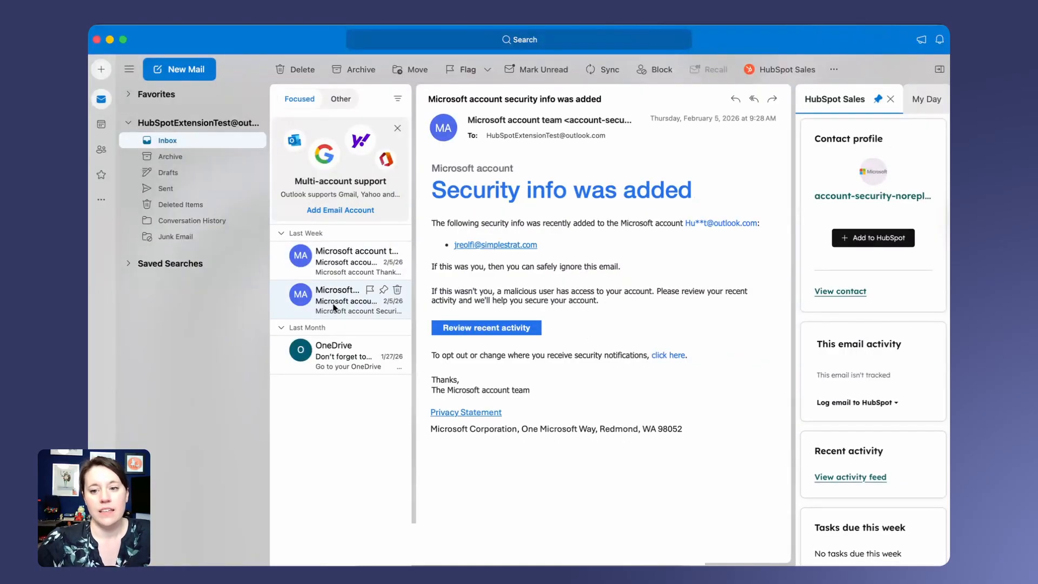
left_click(336, 367)
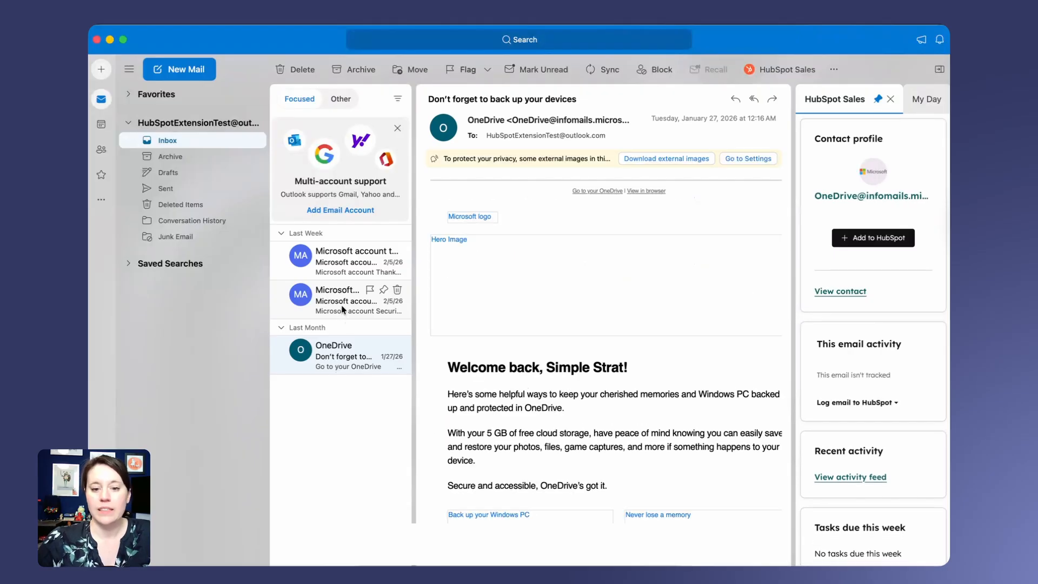
left_click(341, 307)
left_click(345, 252)
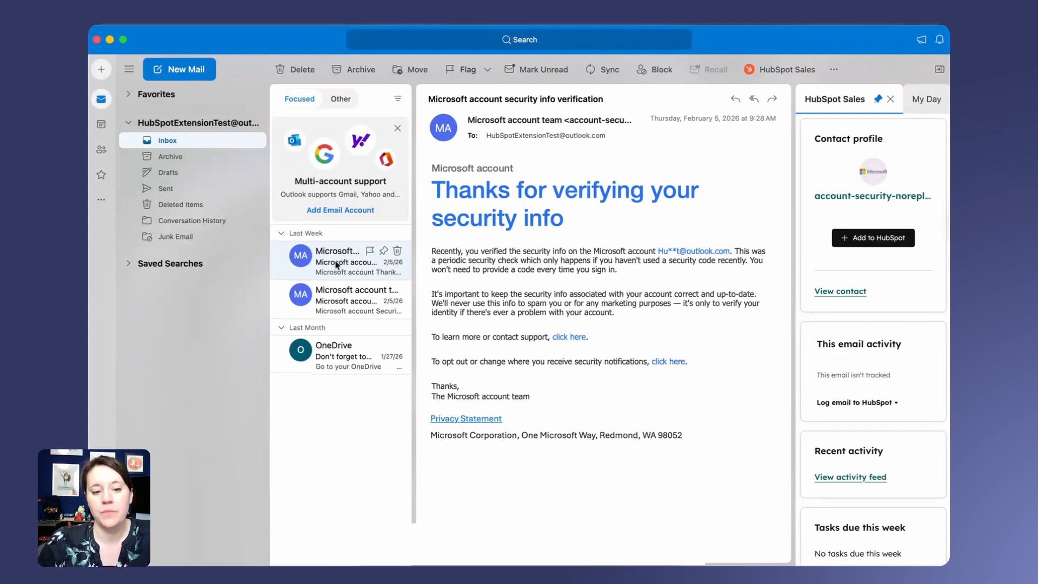
Open the security info verification email in its own enlarged window, unpin the HubSpot Sales add-in there, and close the window
double_click(335, 265)
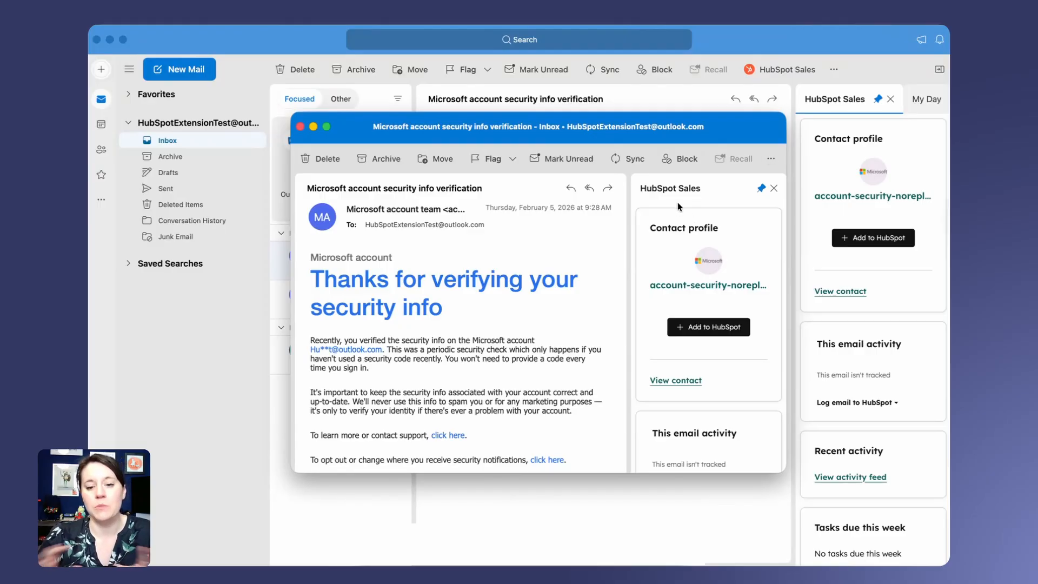
left_click_drag(607, 128, 541, 106)
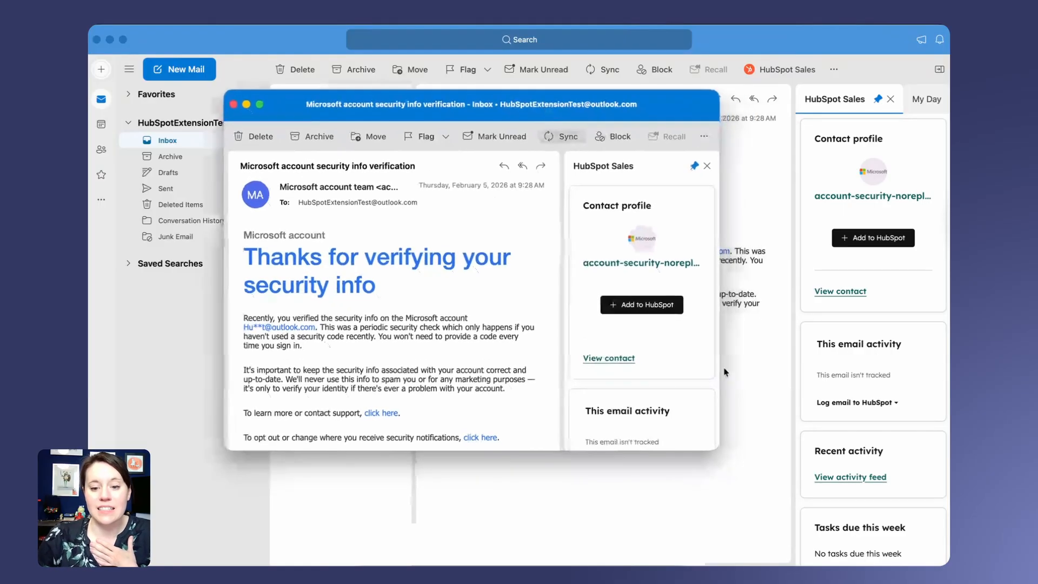
left_click_drag(719, 450, 820, 511)
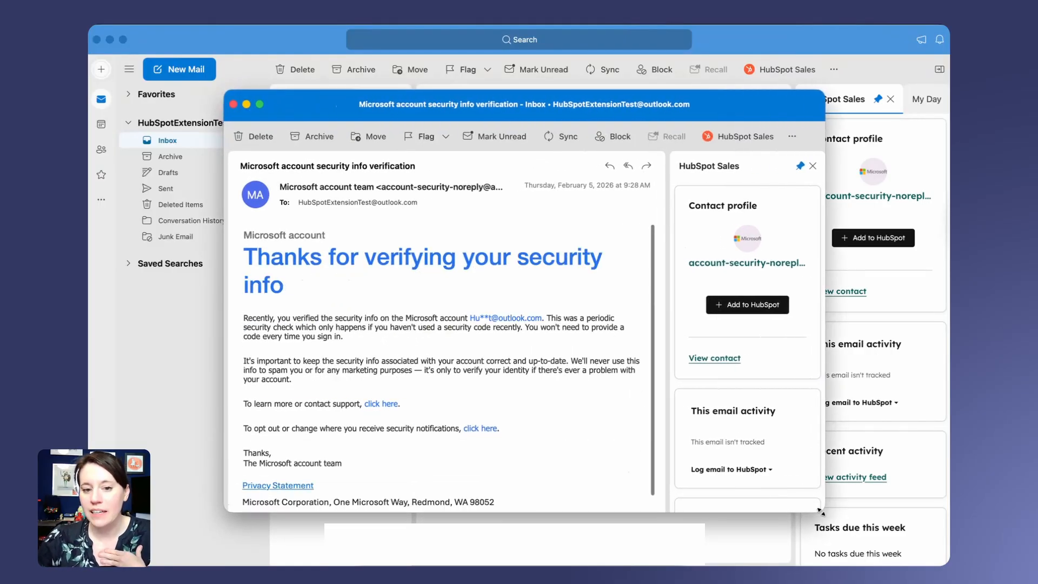
left_click(802, 167)
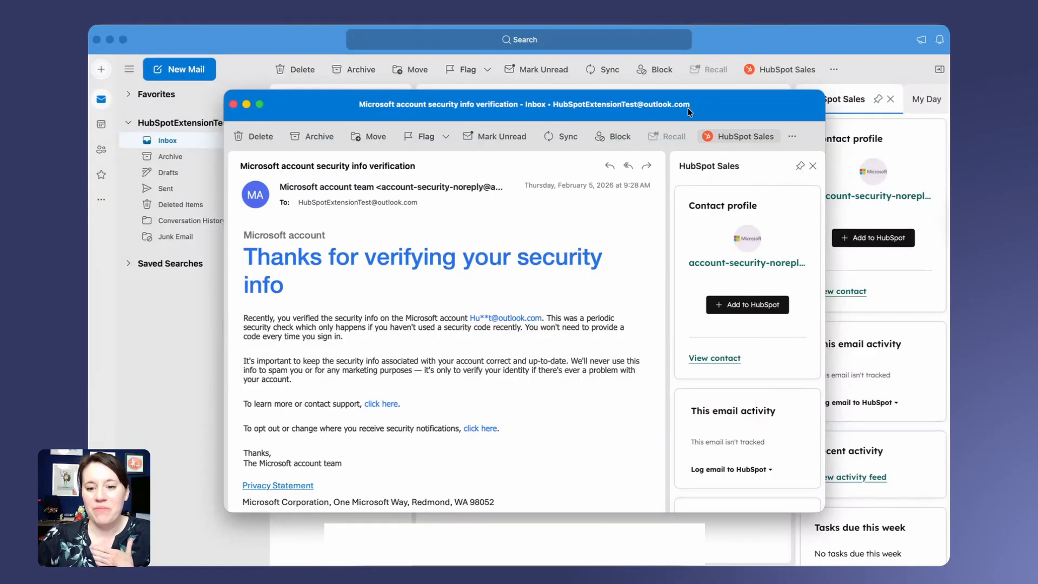
left_click(233, 104)
Reopen the verification email in its own window, launch and pin the HubSpot Sales add-in there, and close the window
double_click(336, 254)
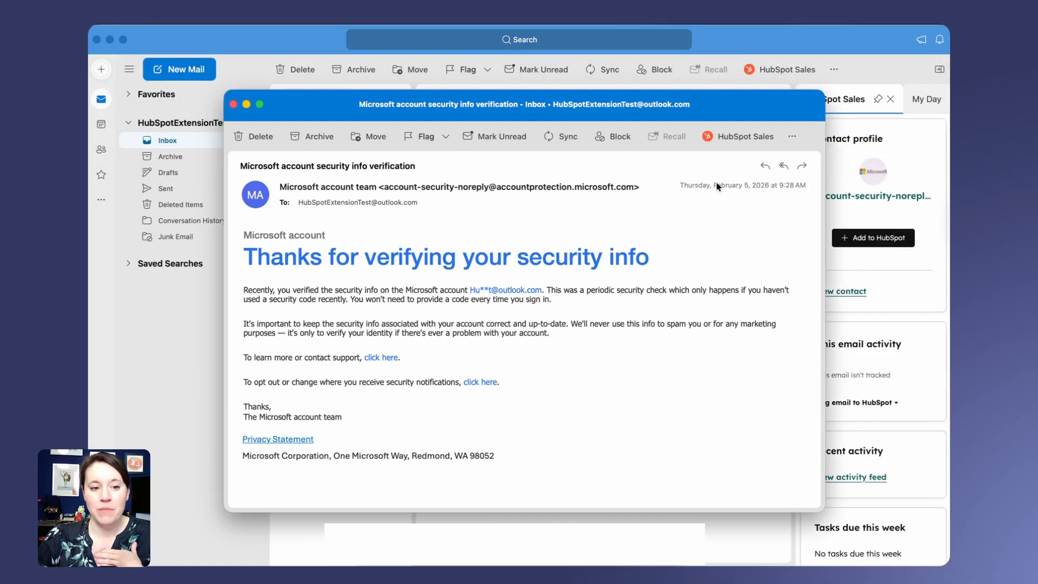
left_click(745, 136)
left_click(800, 165)
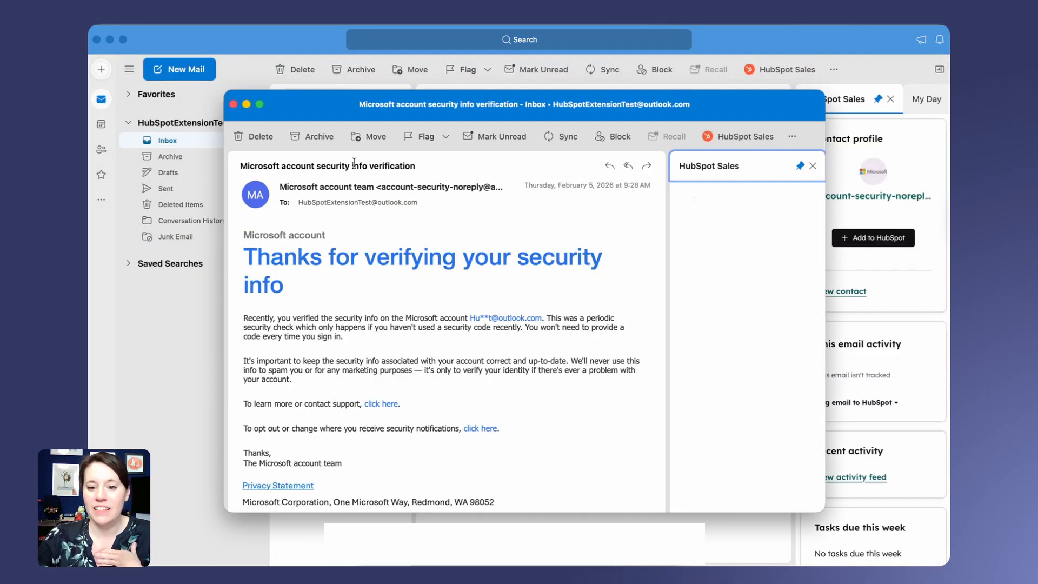
left_click(233, 103)
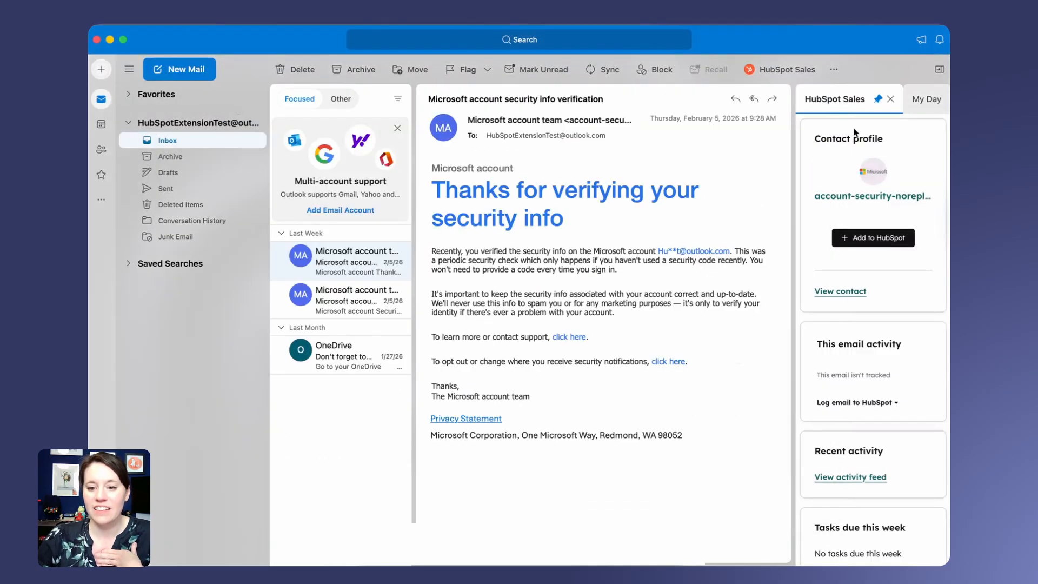
Open the "Microsoft account security info was added" email in its own window to check for the pinned add-in, and close it
left_click(342, 306)
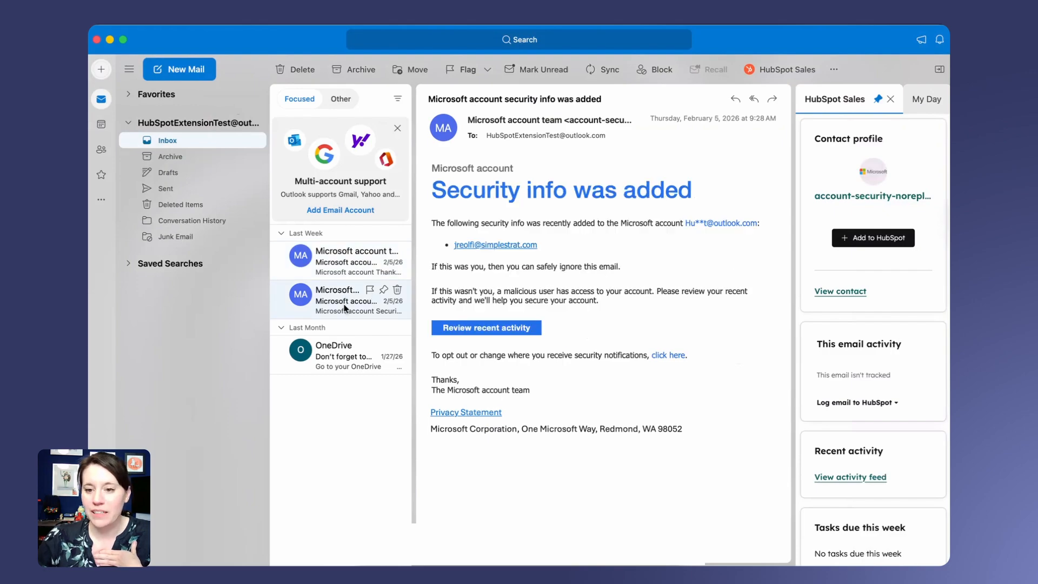
double_click(343, 307)
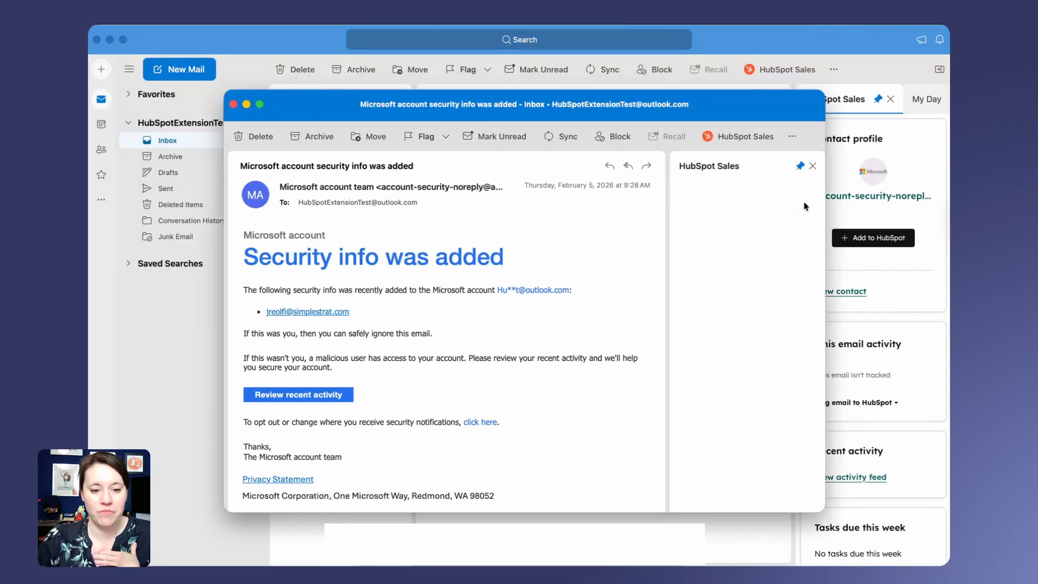
left_click(233, 104)
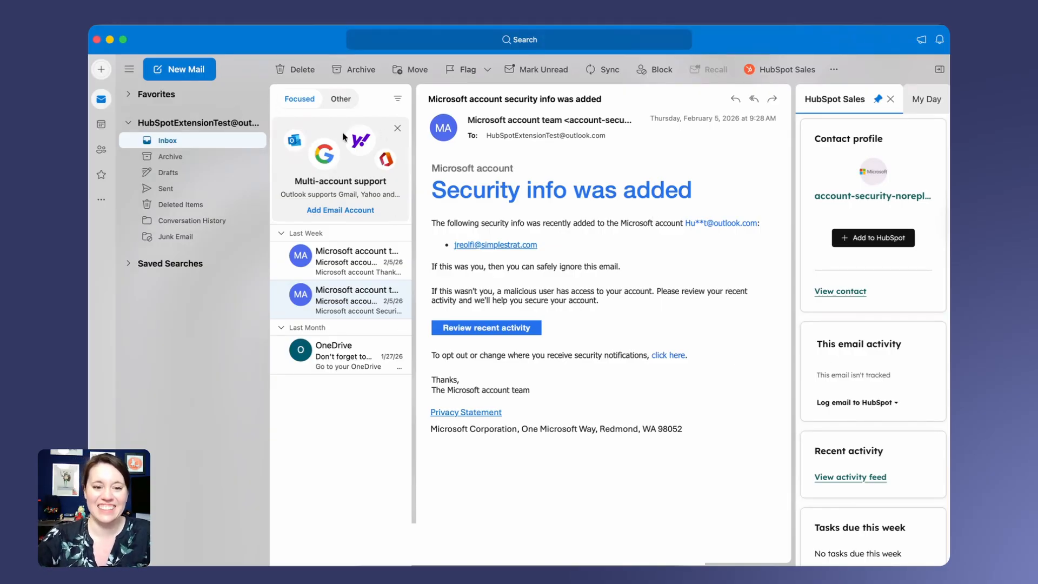
Start a new email, enter the recipient's email address, and highlight their contact profile in the HubSpot Sales add-in
right_click(210, 72)
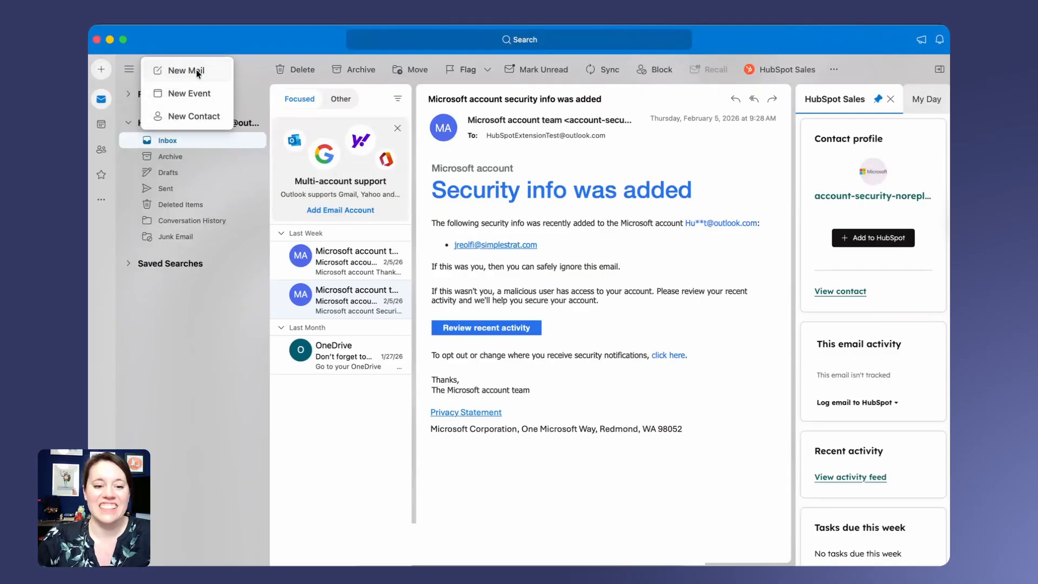
left_click(198, 74)
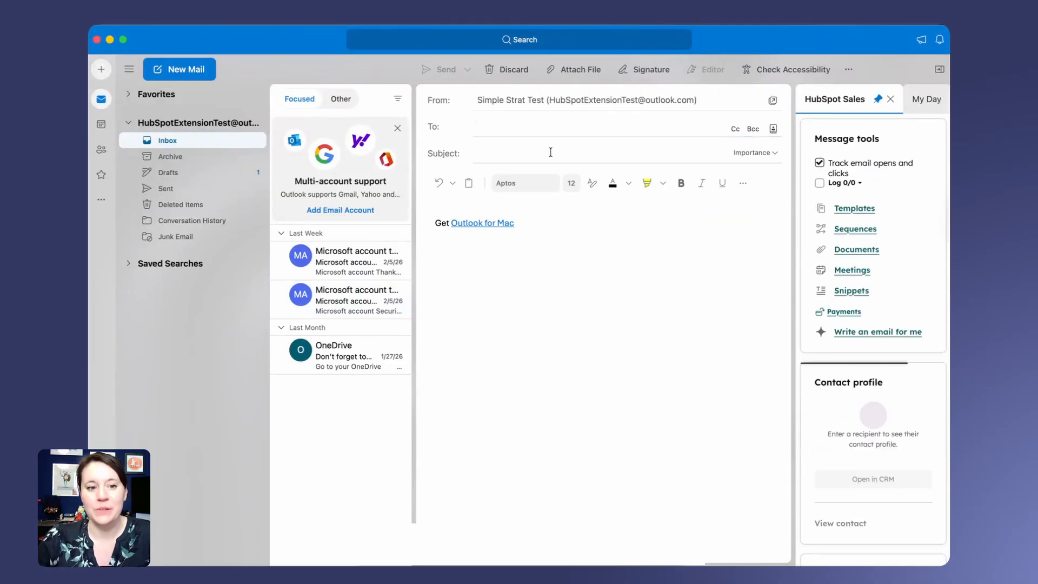
left_click(515, 126)
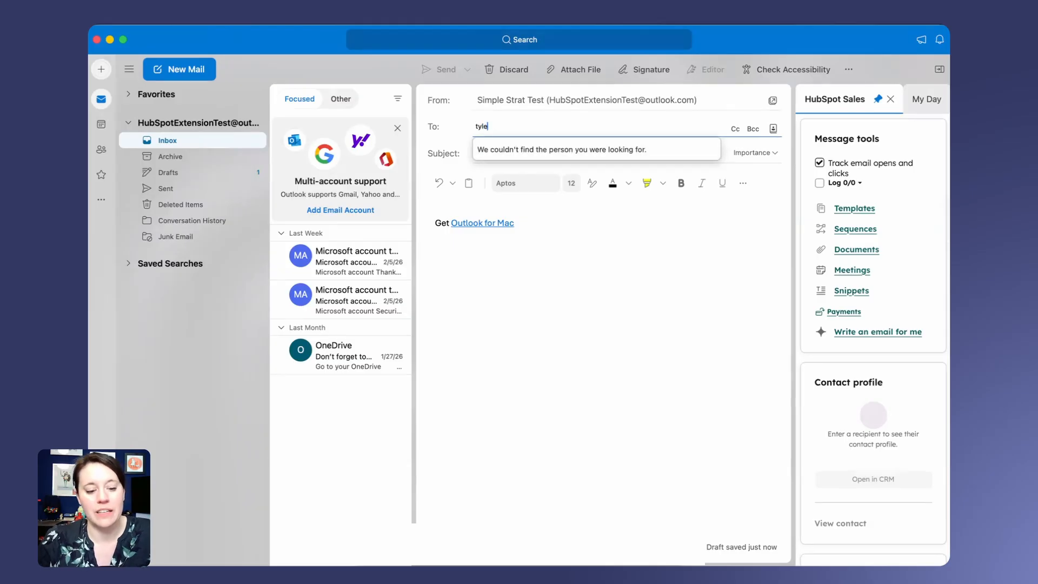
type("ples")
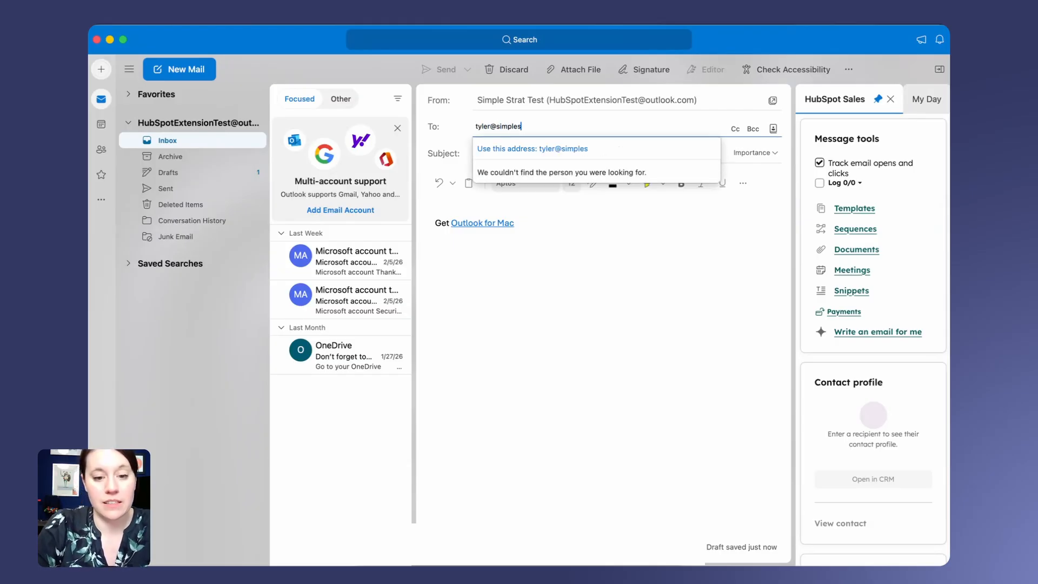
type("trat.")
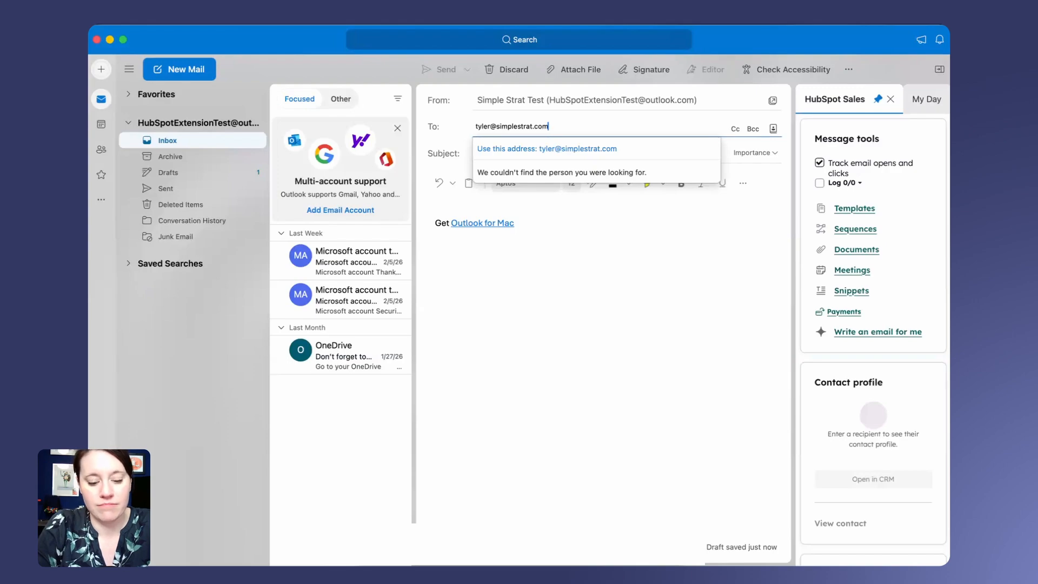
type("com")
key("Return")
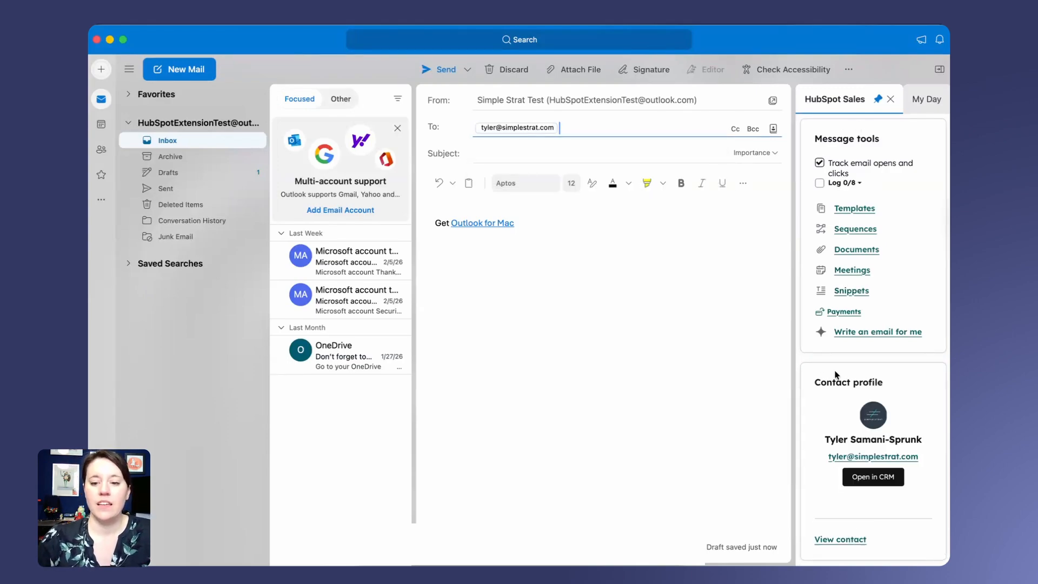
left_click_drag(814, 381, 900, 488)
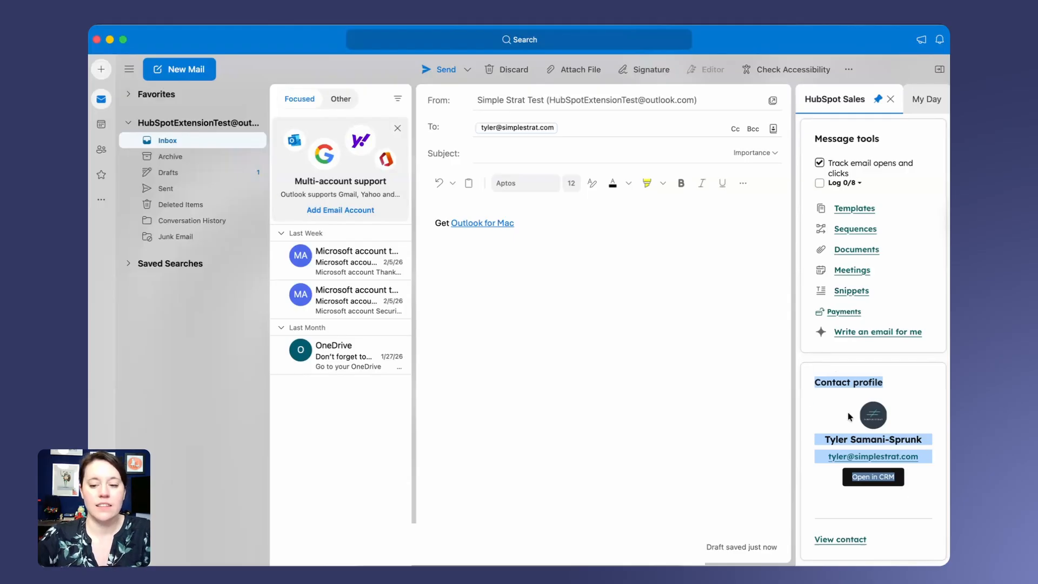
View the recipient's full contact record in the HubSpot Sales add-in and collapse its About section
left_click(932, 401)
scroll(931, 400, "down", 2)
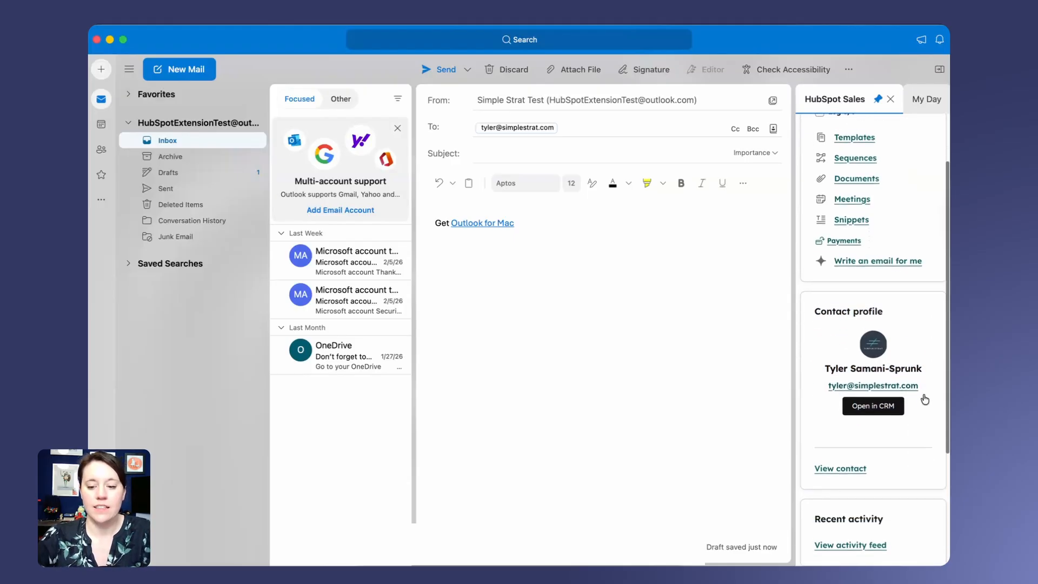
left_click(848, 456)
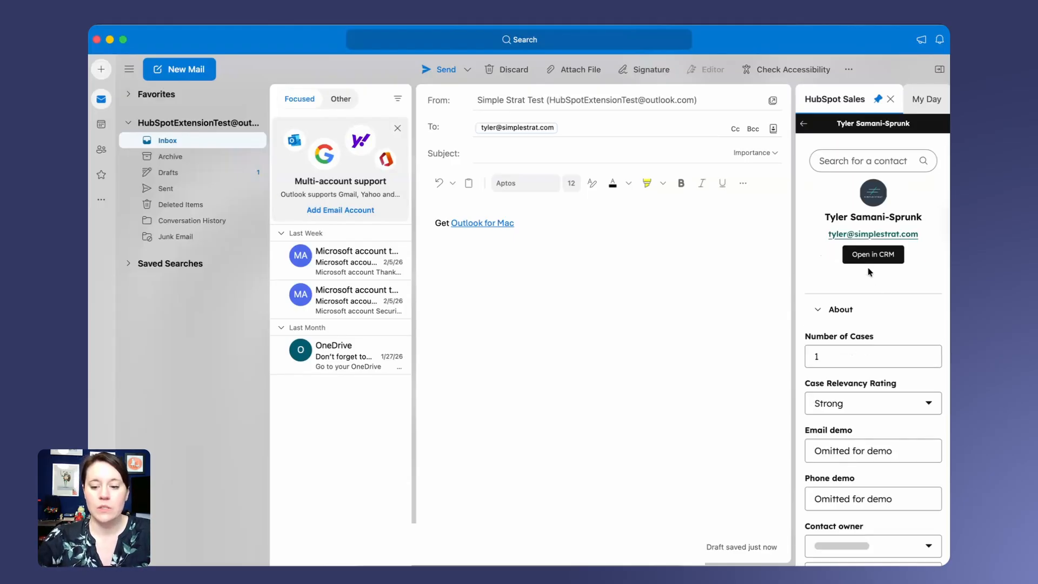
left_click(840, 310)
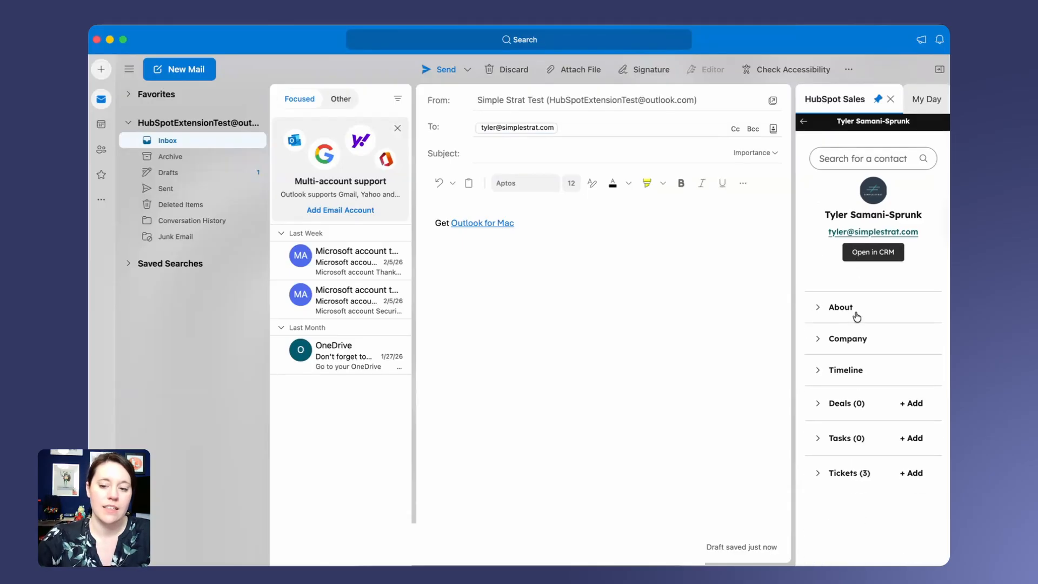
Set Number of Locations to 1 in the contact's Company section, save it, and return to the message tools
left_click(822, 342)
scroll(864, 364, "down", 3)
left_click(852, 274)
type("1")
scroll(854, 427, "down", 2)
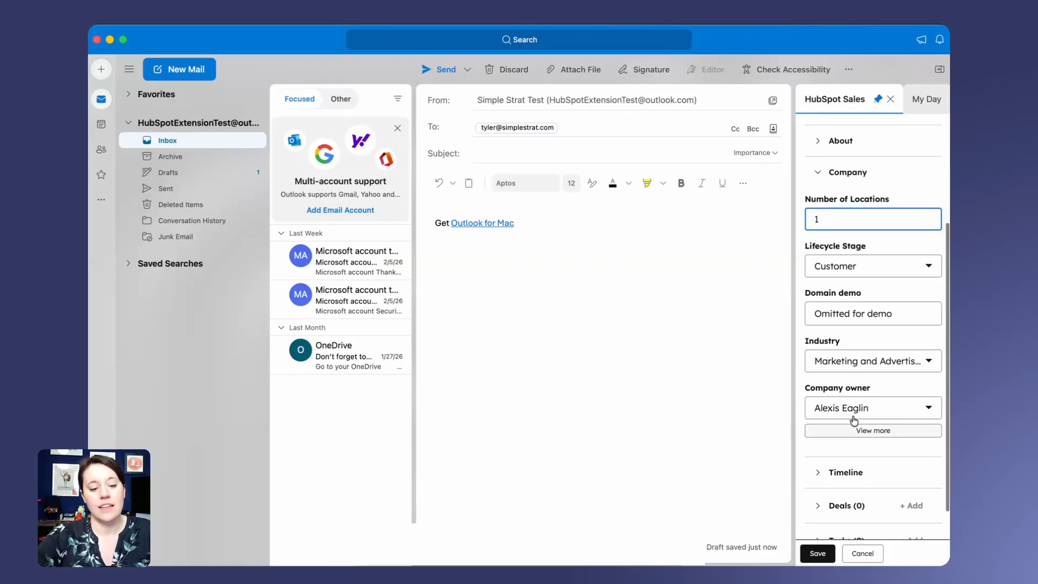
left_click(817, 553)
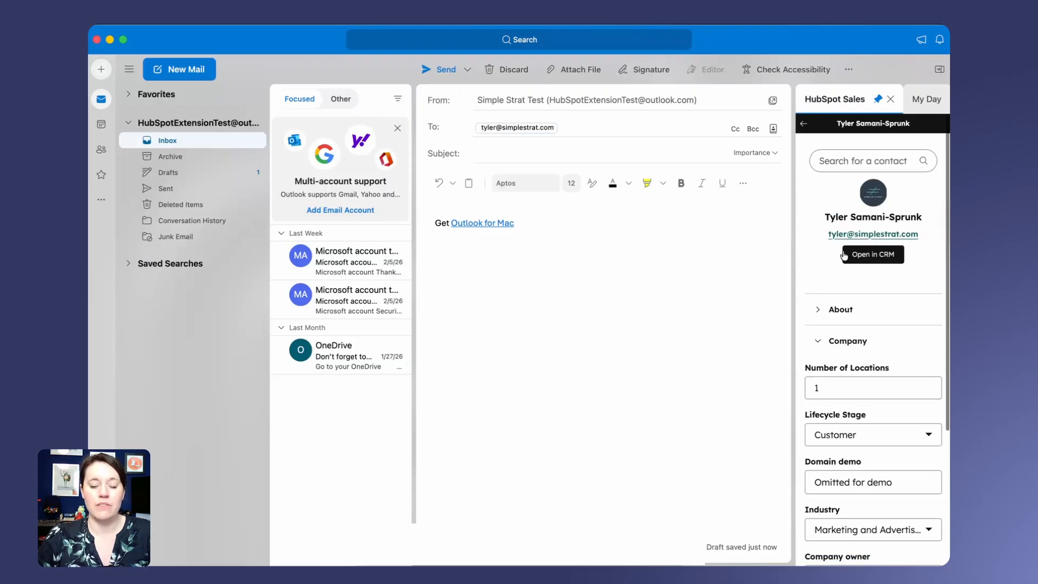
left_click(803, 127)
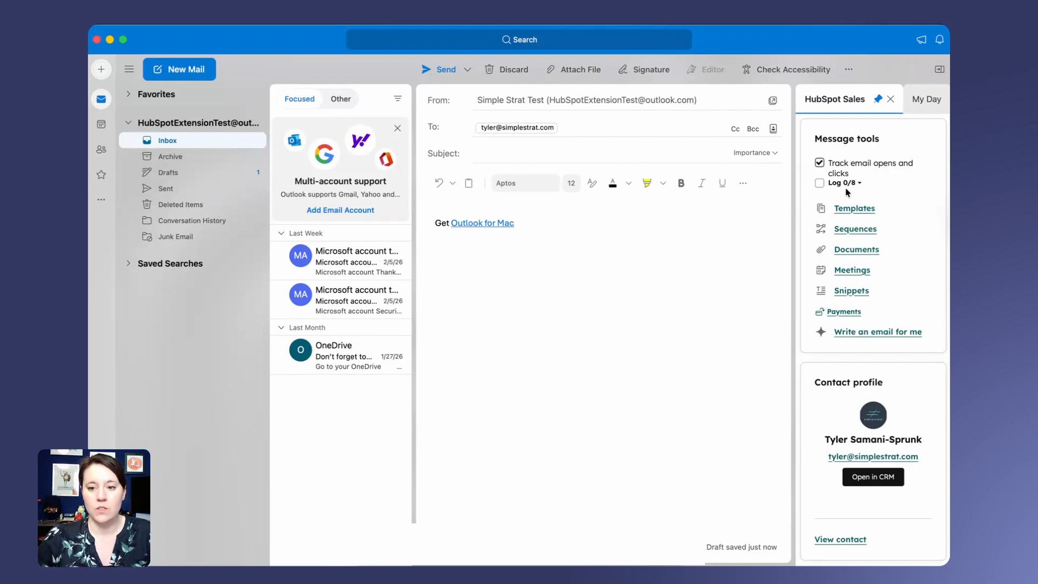
Choose to log the email to the Simple Strat company, the Test Test lead, and the Issue ticket
mouse_move(856, 186)
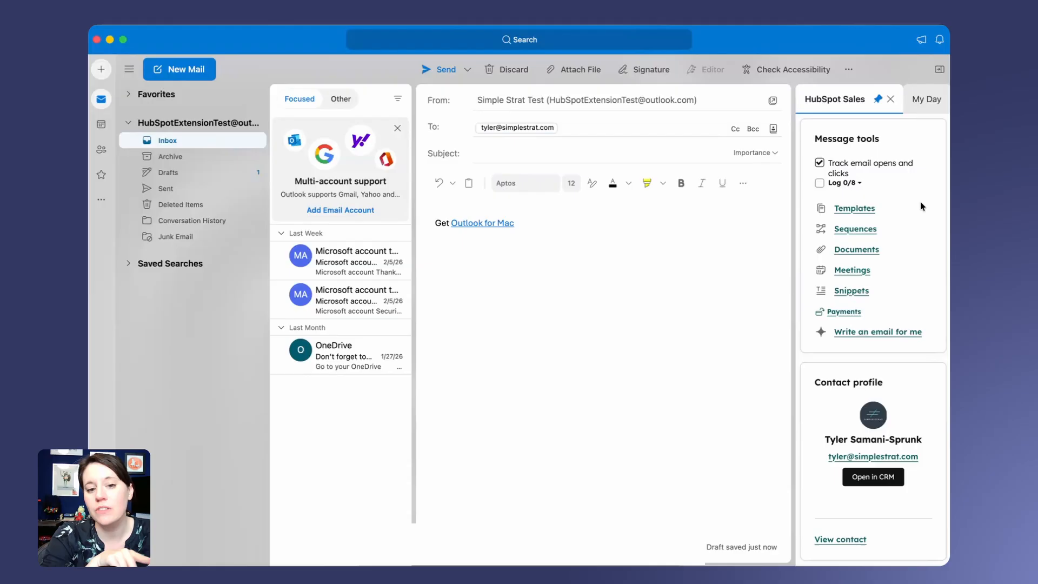
mouse_move(846, 191)
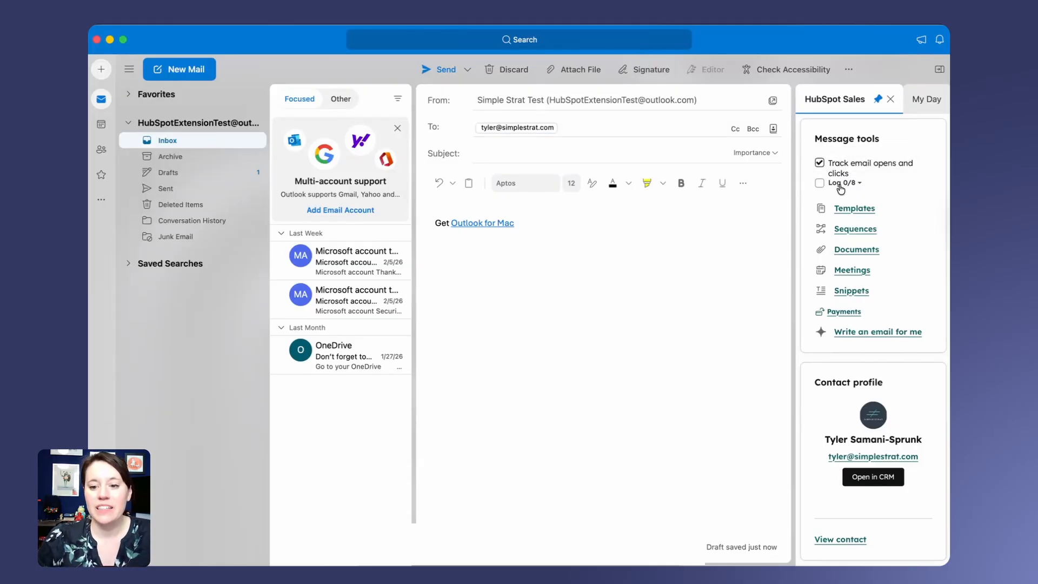
left_click(841, 184)
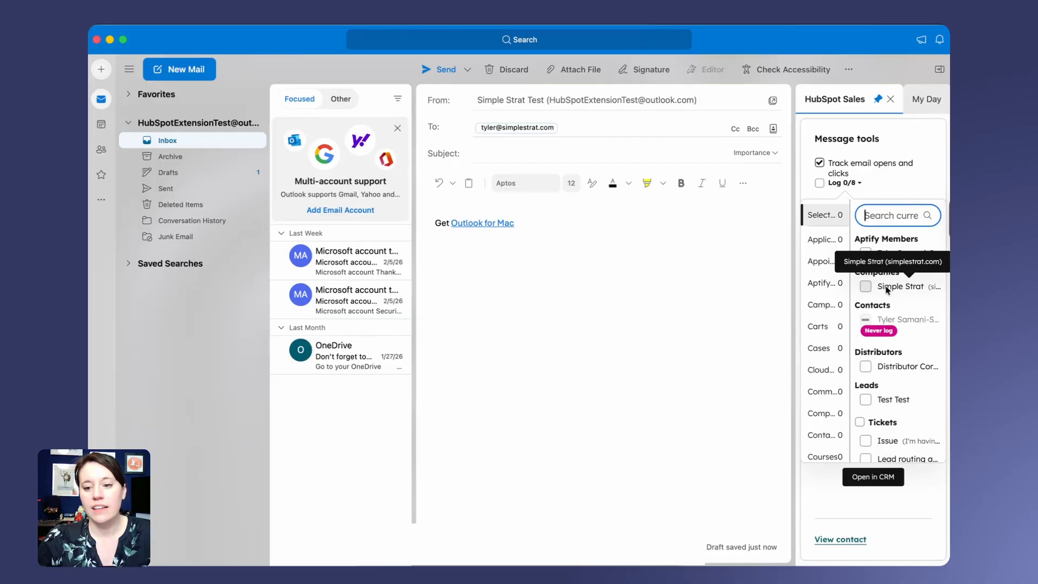
mouse_move(878, 332)
left_click(865, 286)
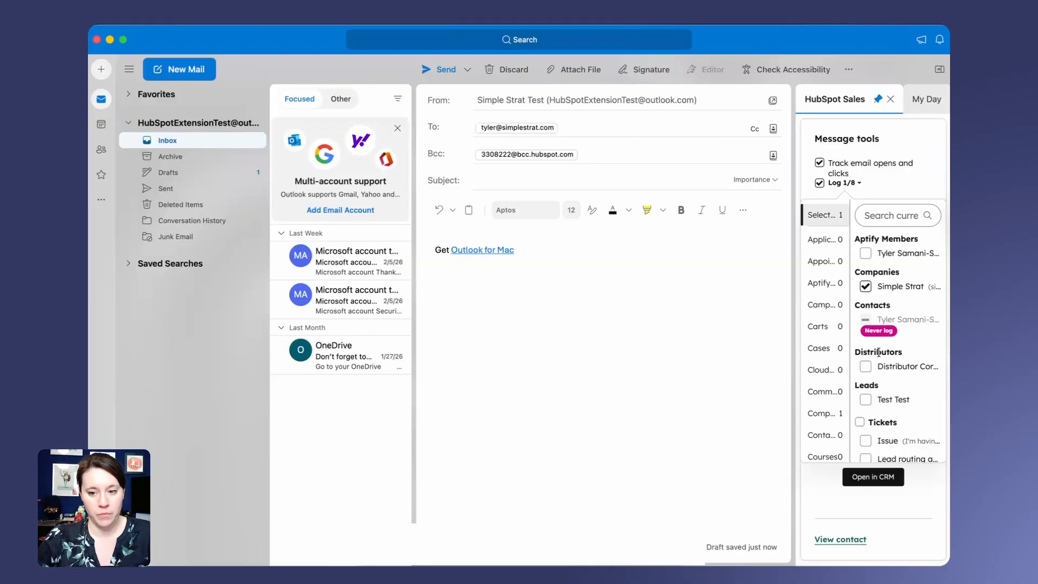
left_click(865, 403)
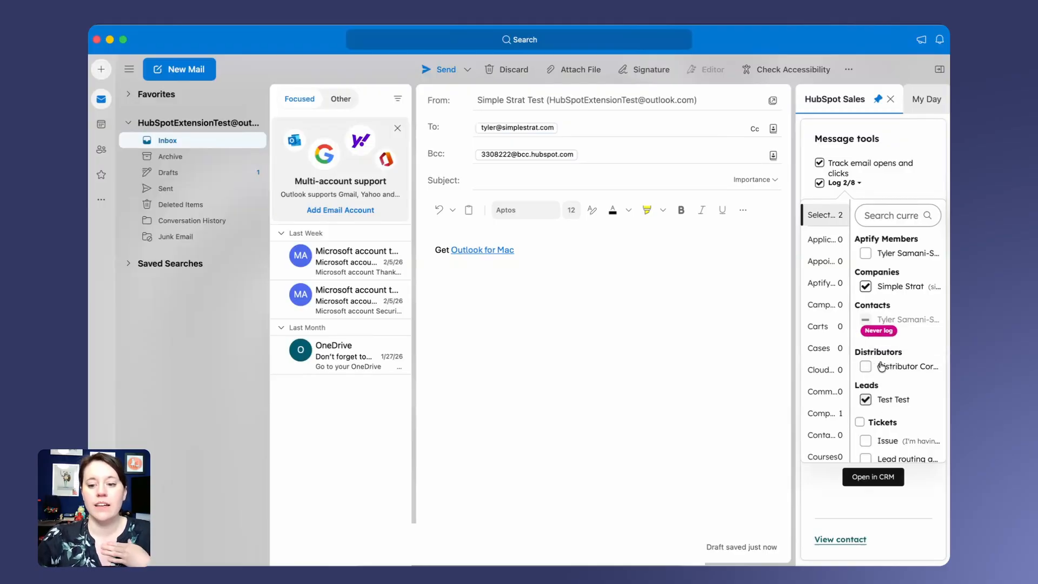
scroll(881, 361, "down", 2)
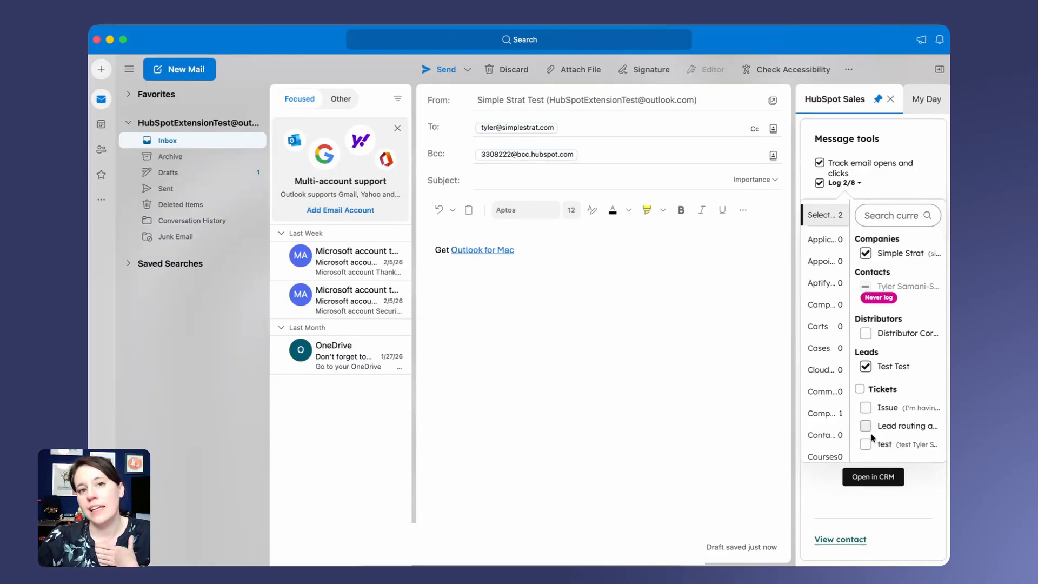
left_click(866, 409)
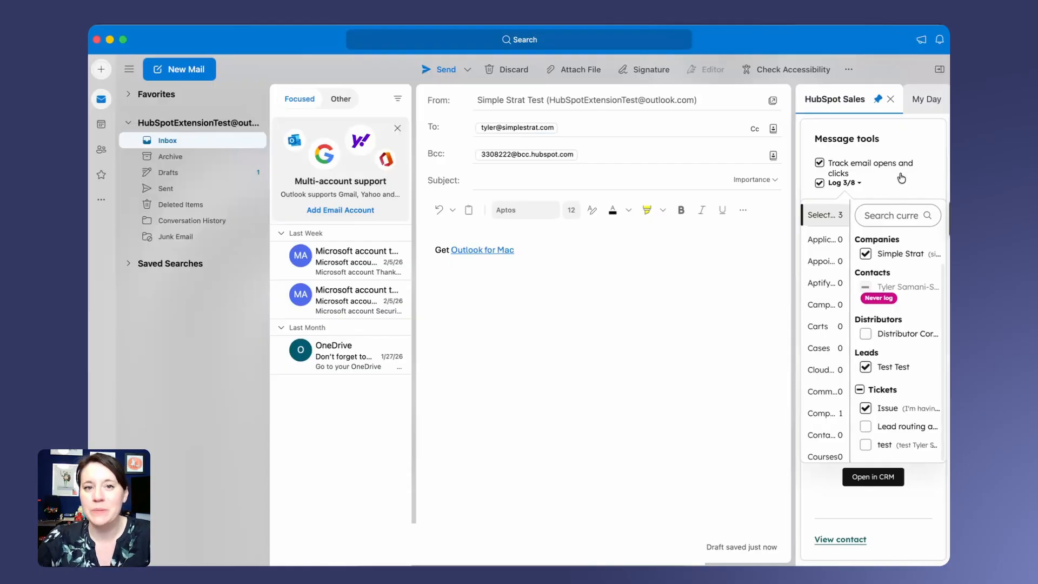
scroll(900, 271, "up", 1)
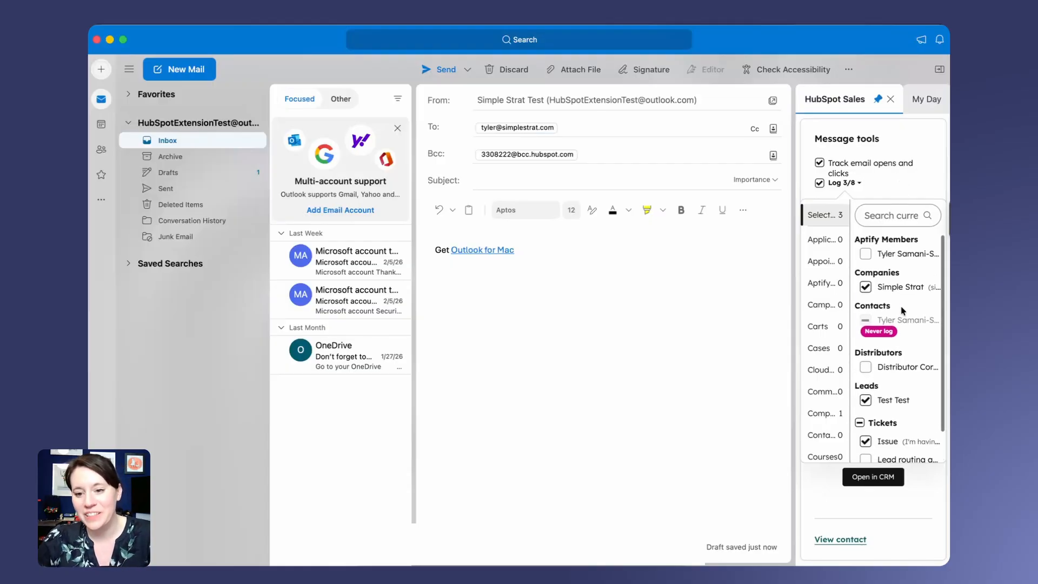
left_click(891, 187)
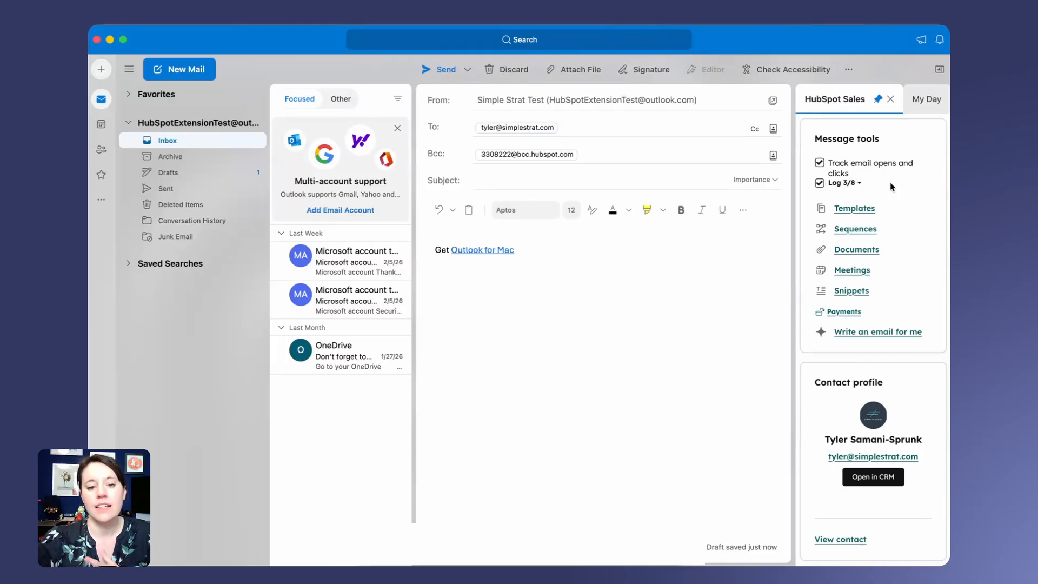
Insert the "Event Follow-Up (Email #3)" template into the email and highlight the recipient's name in the greeting
mouse_move(845, 186)
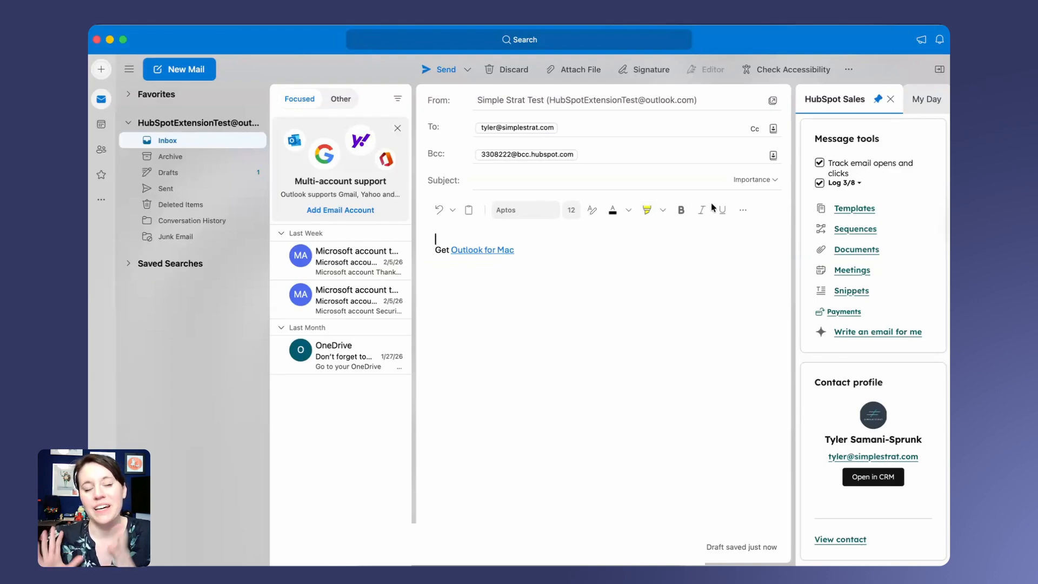
left_click(847, 213)
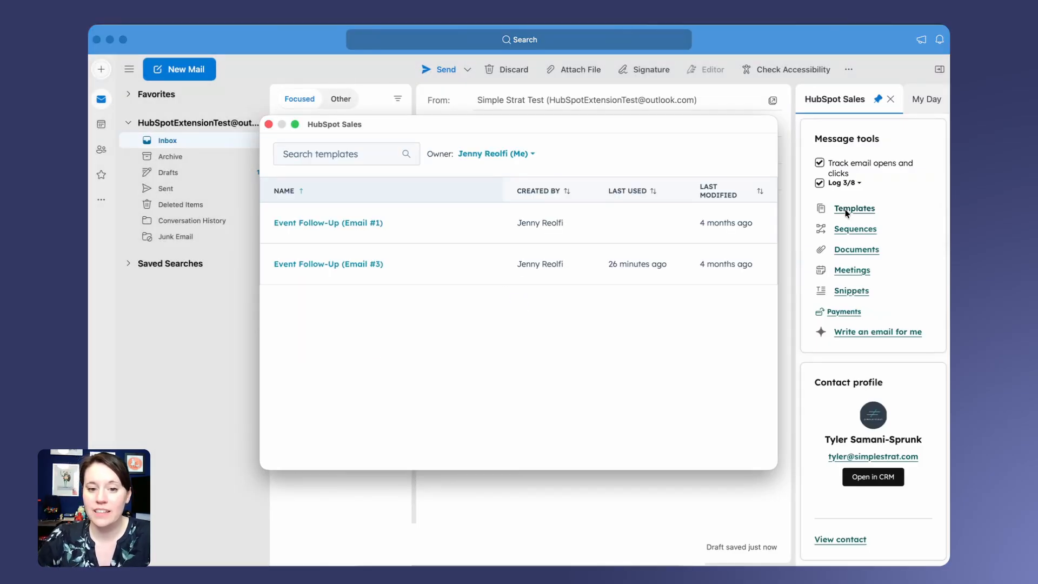
mouse_move(428, 233)
mouse_move(412, 264)
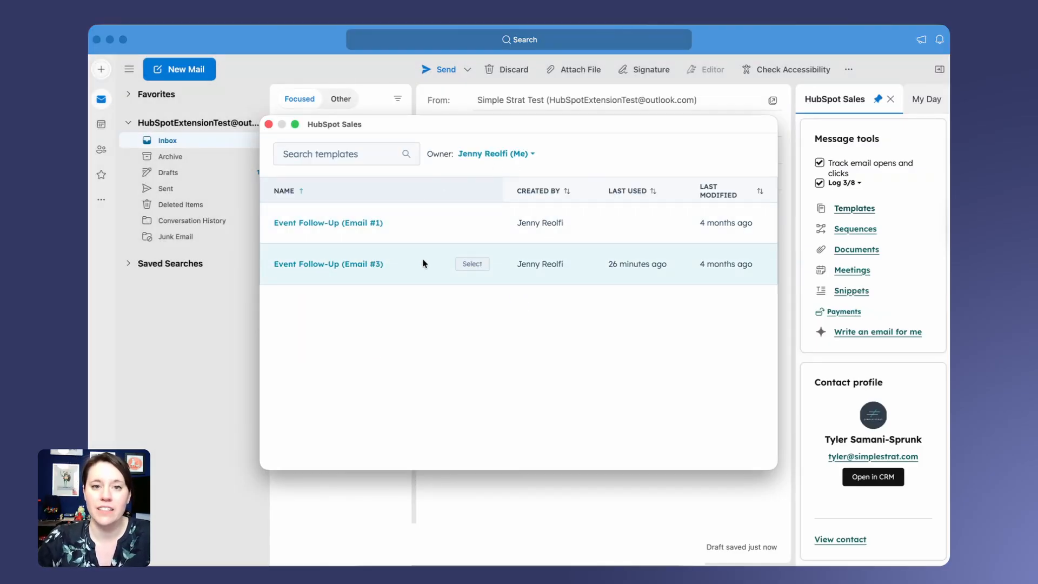
left_click(468, 265)
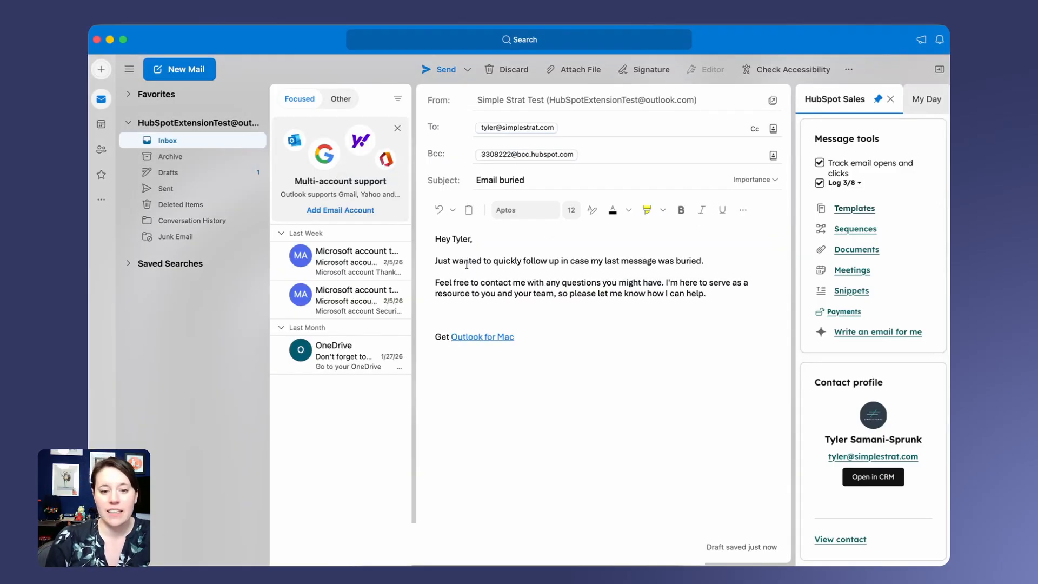
left_click_drag(473, 238, 454, 238)
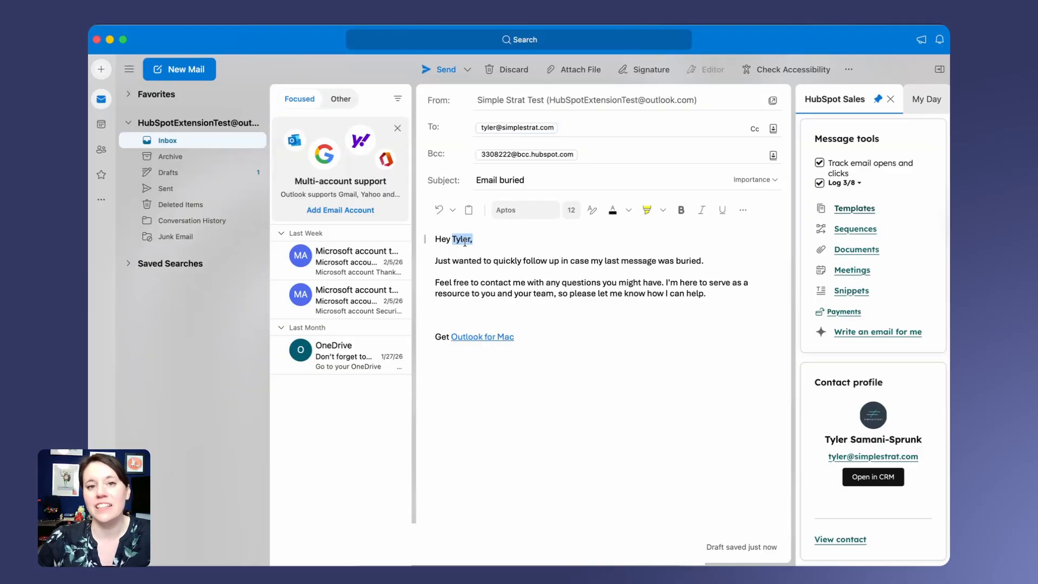
Add the sign-off "Cheers," with the sender's first name on the line below it, after the template text
left_click(469, 313)
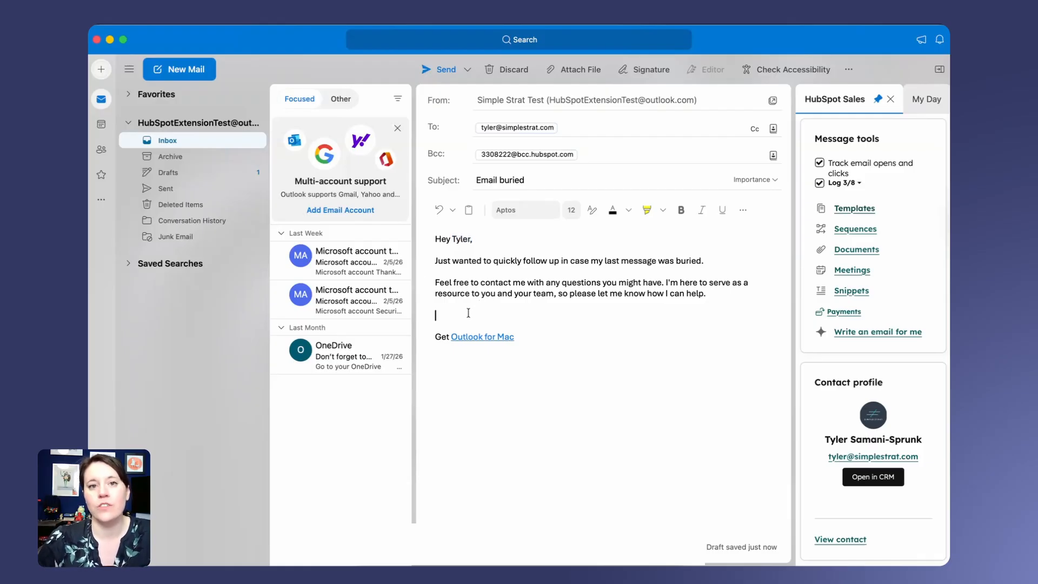
type("Cher")
type("r,")
key("BackSpace")
type("s,")
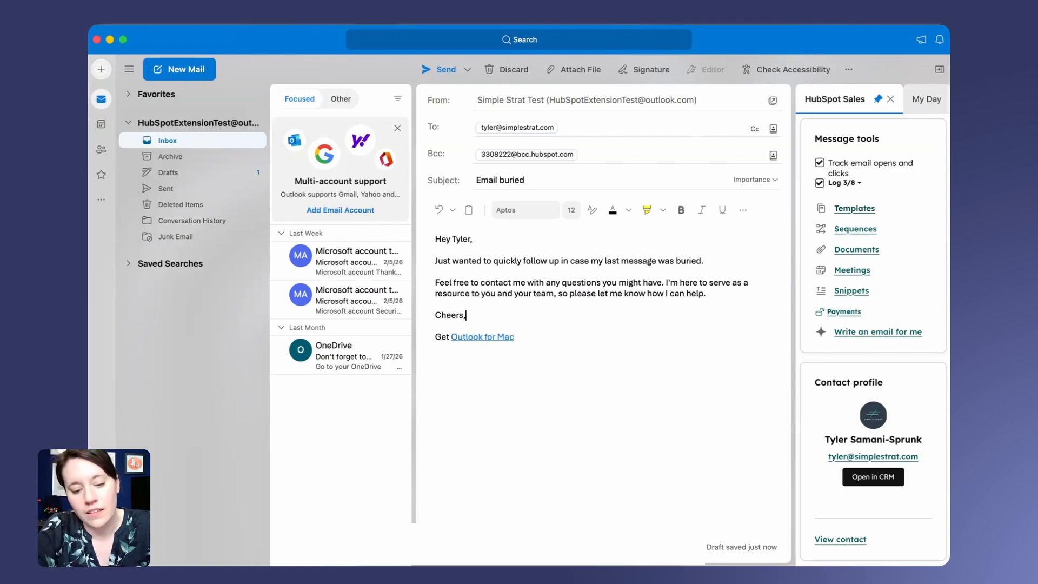
key("Return")
type("Jenny")
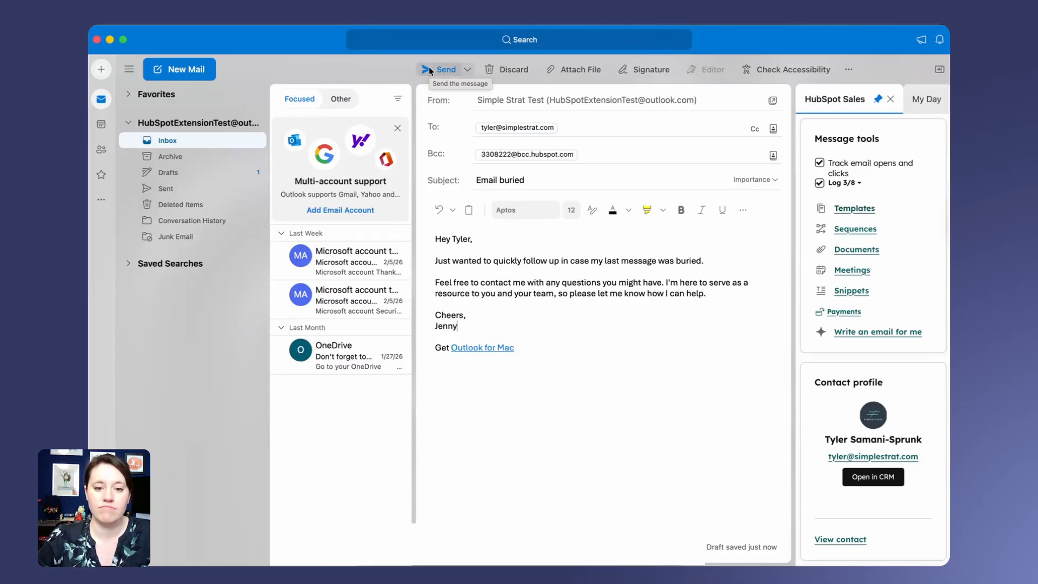
After rechecking the records selected for logging, add "This is a test!" before the existing subject and send the email
left_click(859, 183)
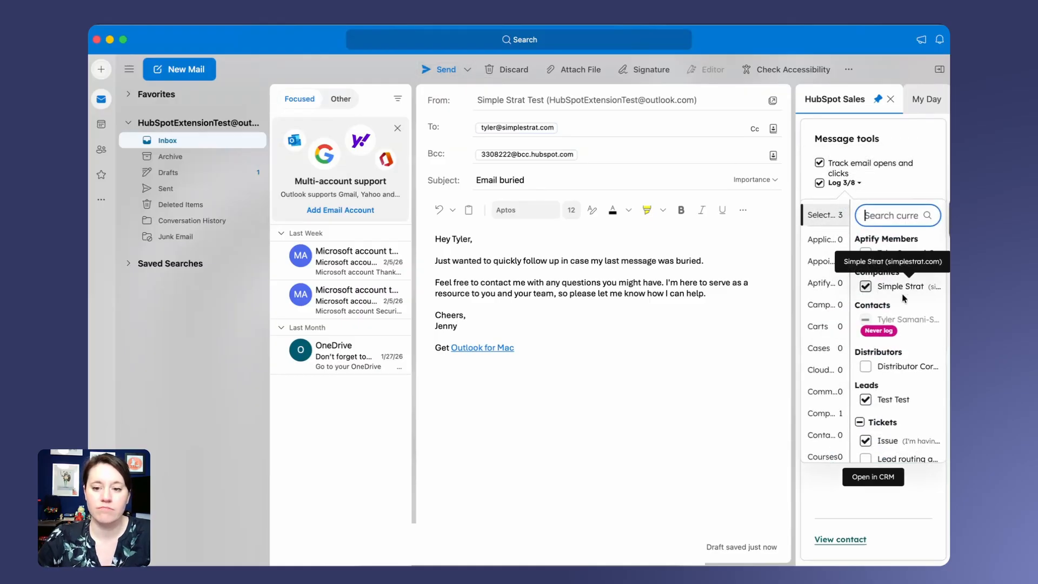
left_click(480, 252)
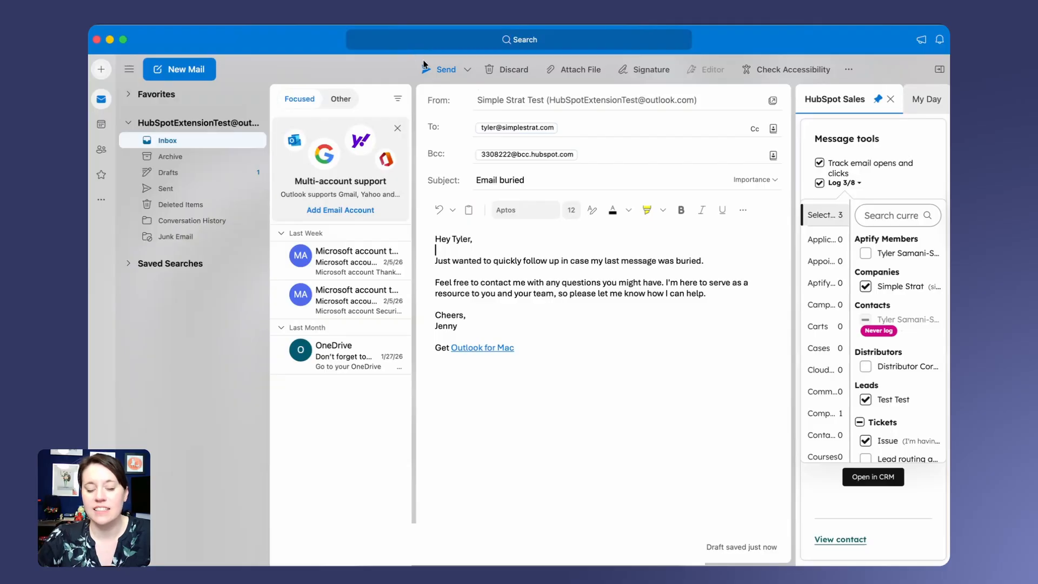
left_click(544, 184)
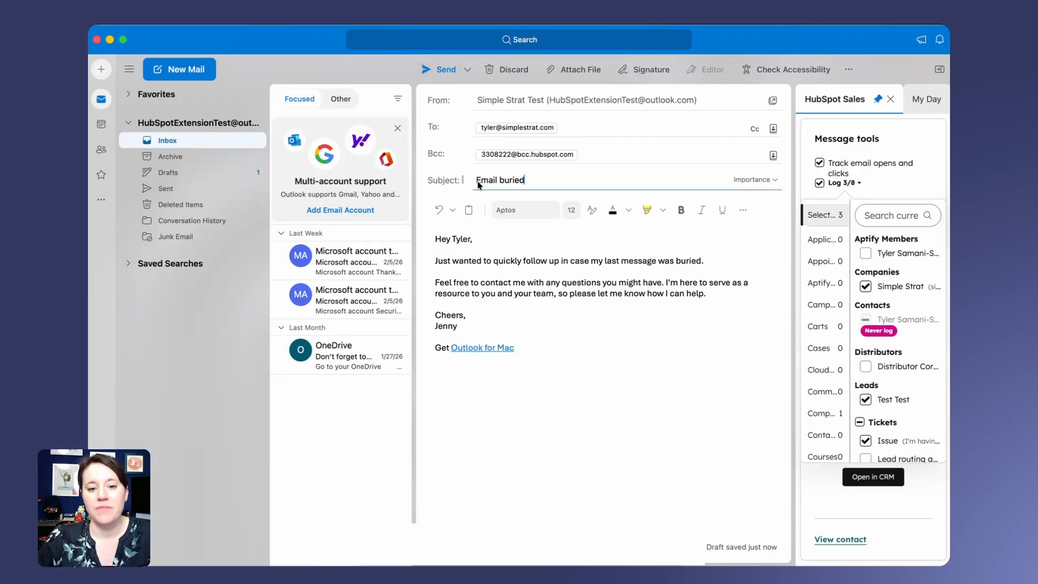
type("This is a test")
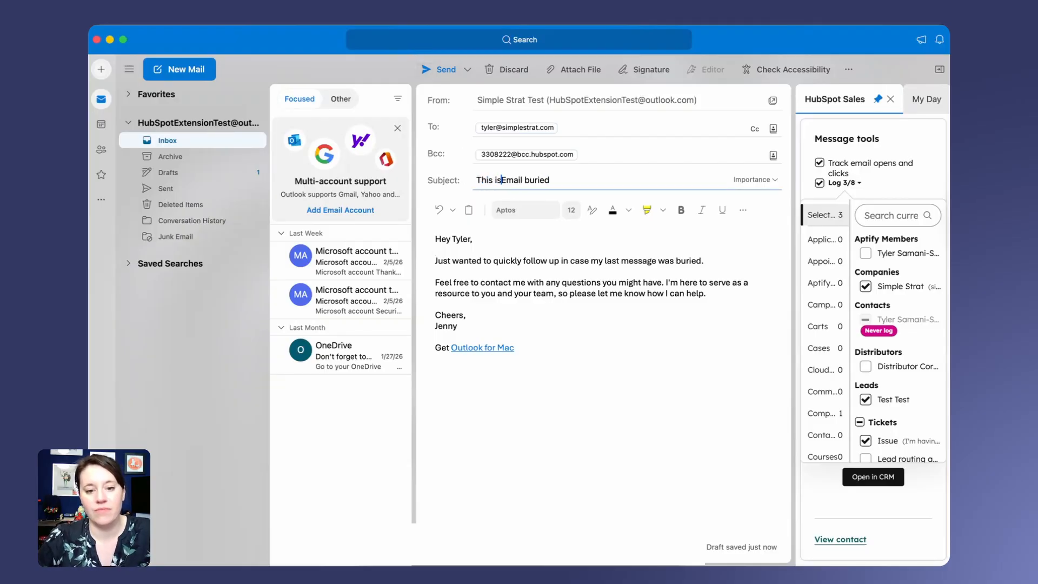
type("!")
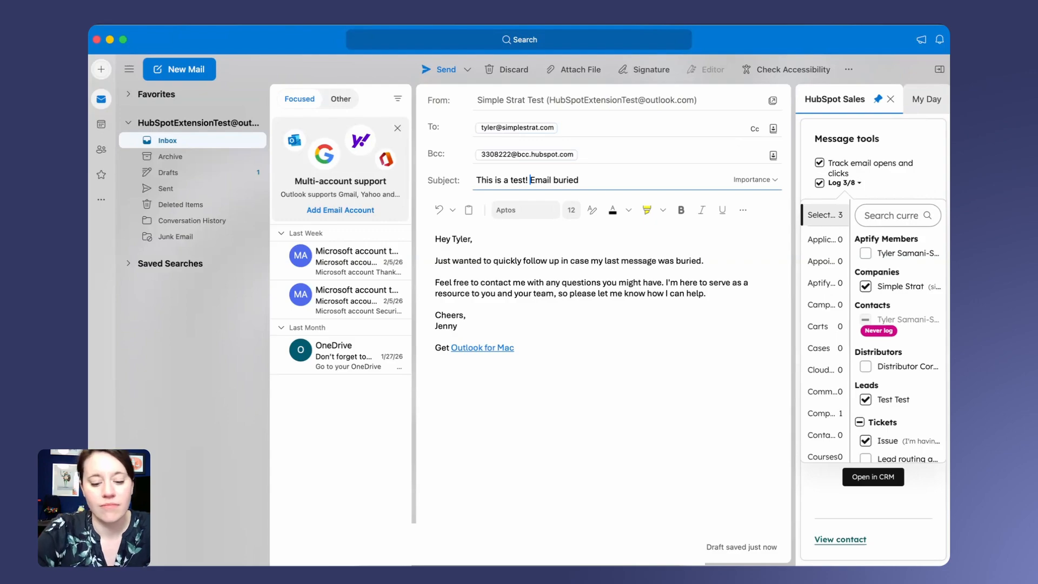
left_click(439, 69)
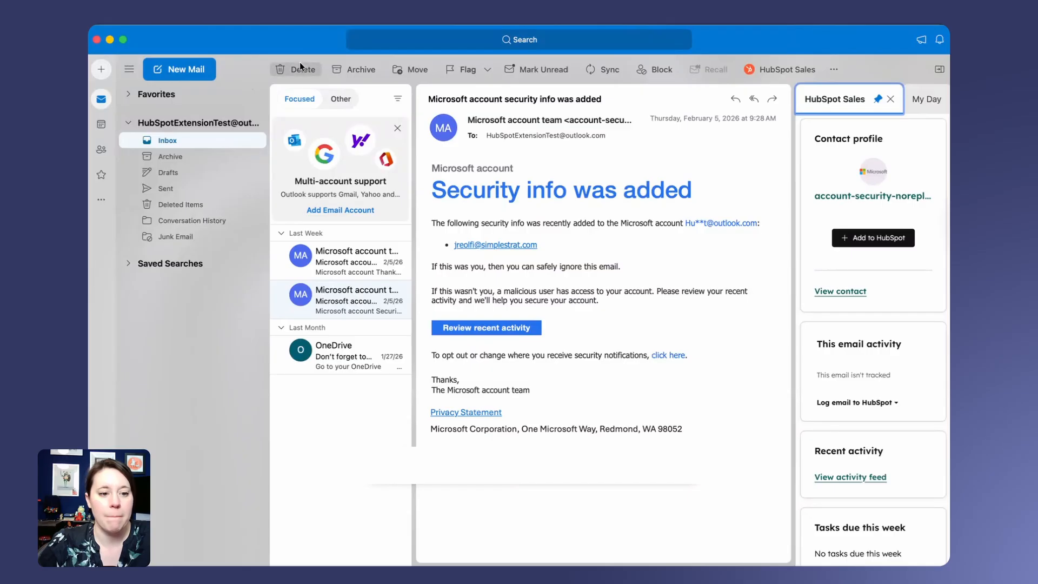
Open the sent "This is a test! Email buried" message in its own window and select its HubSpot Bcc address
left_click(170, 188)
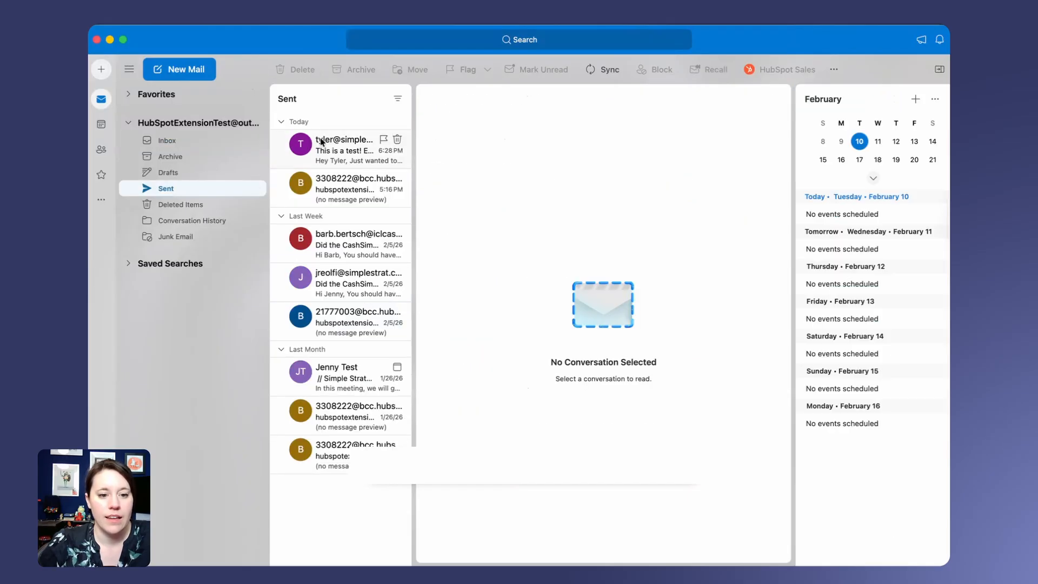
double_click(329, 157)
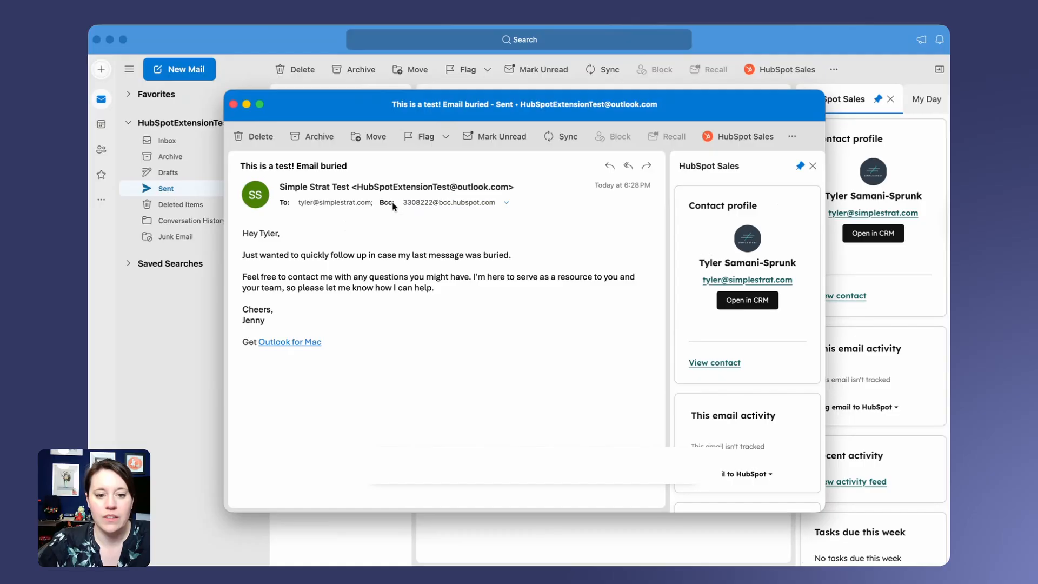
left_click(413, 207)
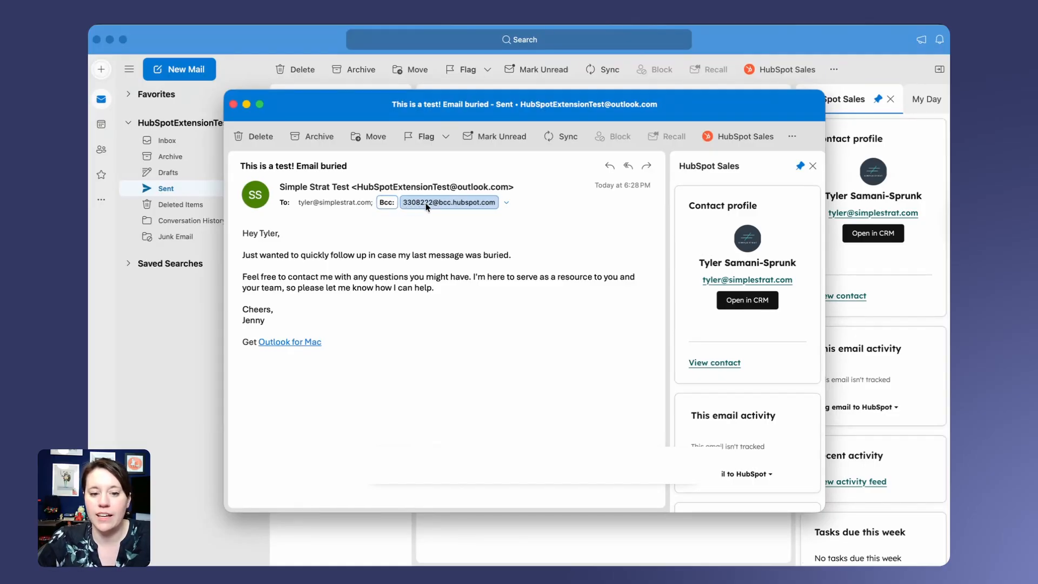
Save the HubSpot Bcc address as a contact with first name "Hubspot" and last name "Mobile Logging", and close the sent message's window
left_click(489, 206)
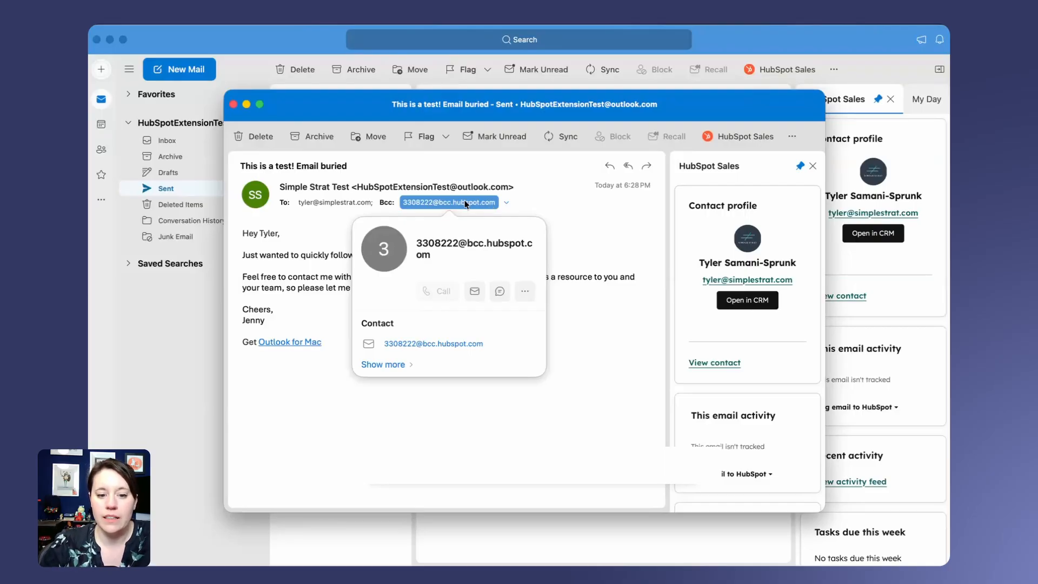
left_click(397, 367)
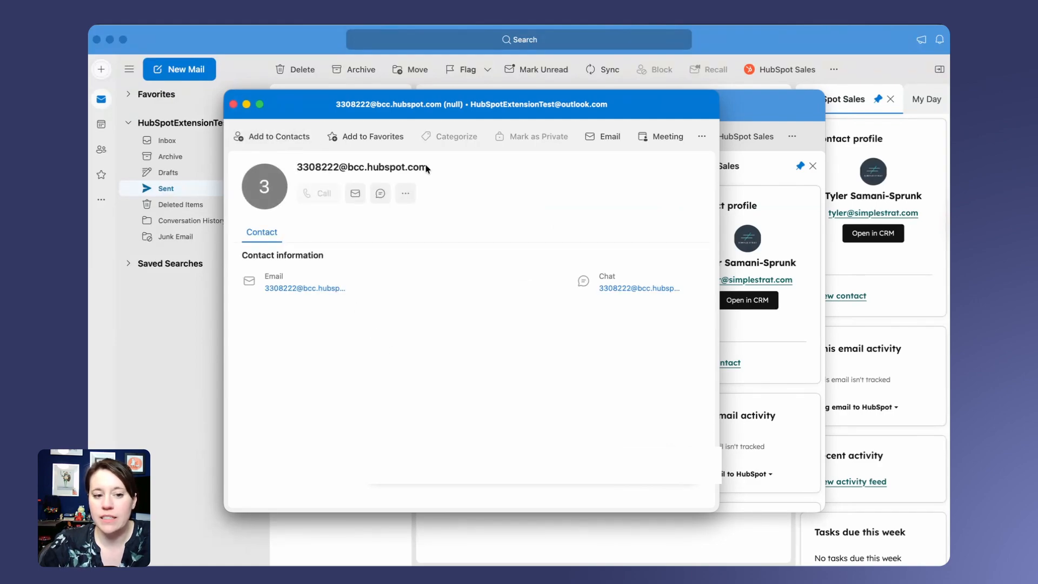
left_click(278, 136)
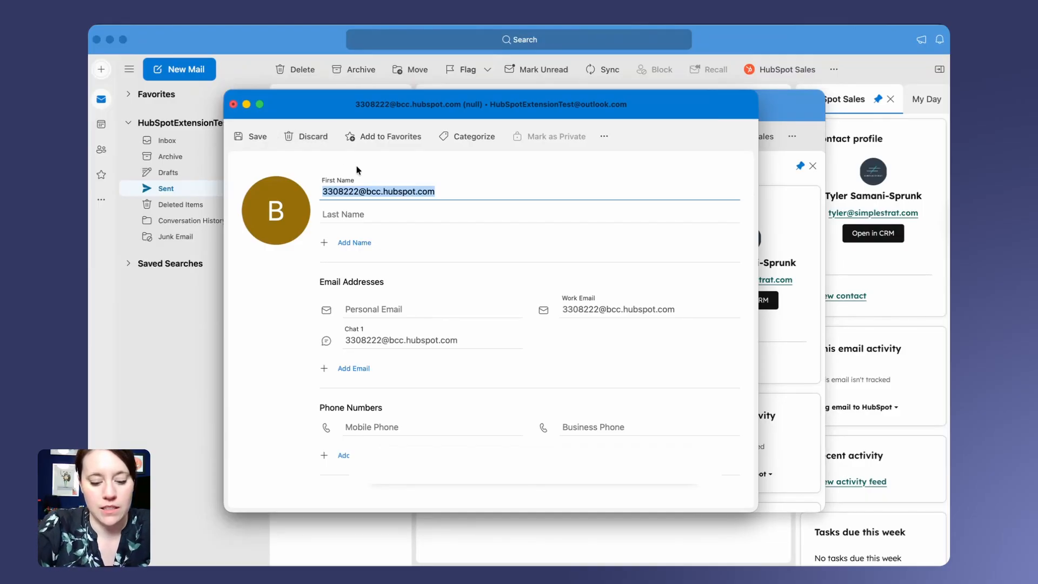
type("Hubspot")
key("Tab")
type("Mobile Logging")
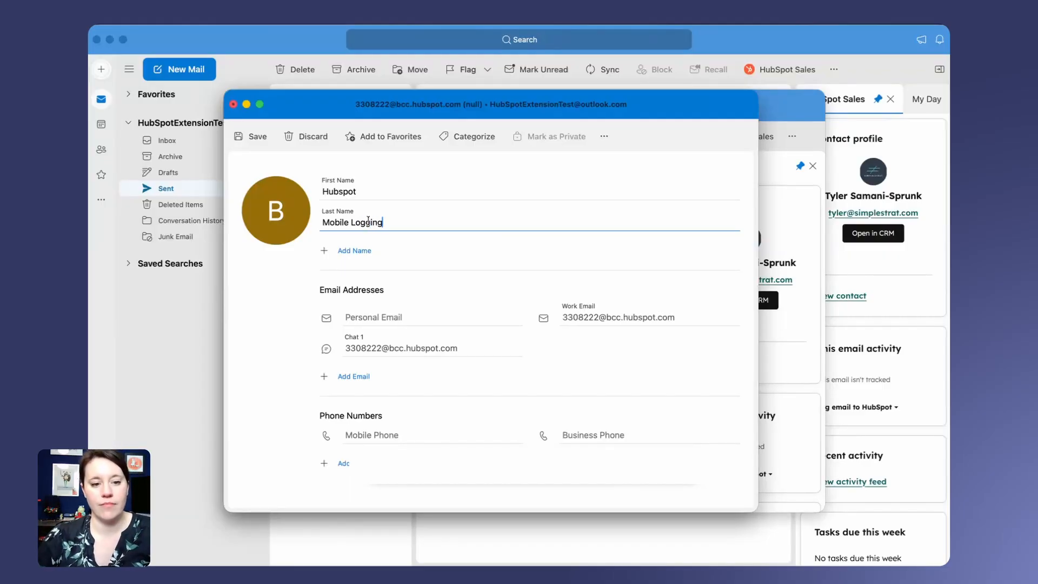
left_click(254, 137)
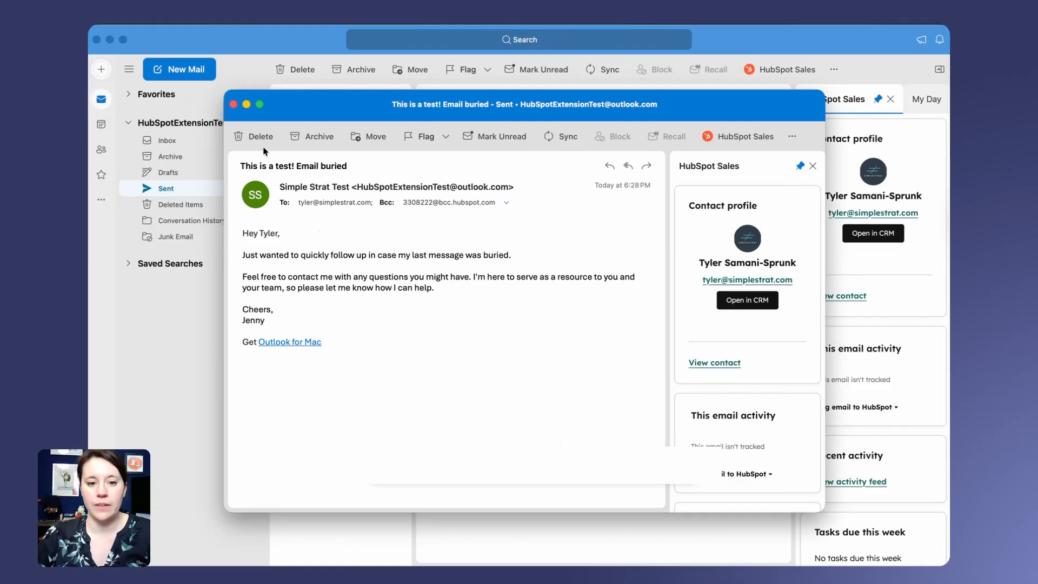
left_click(233, 104)
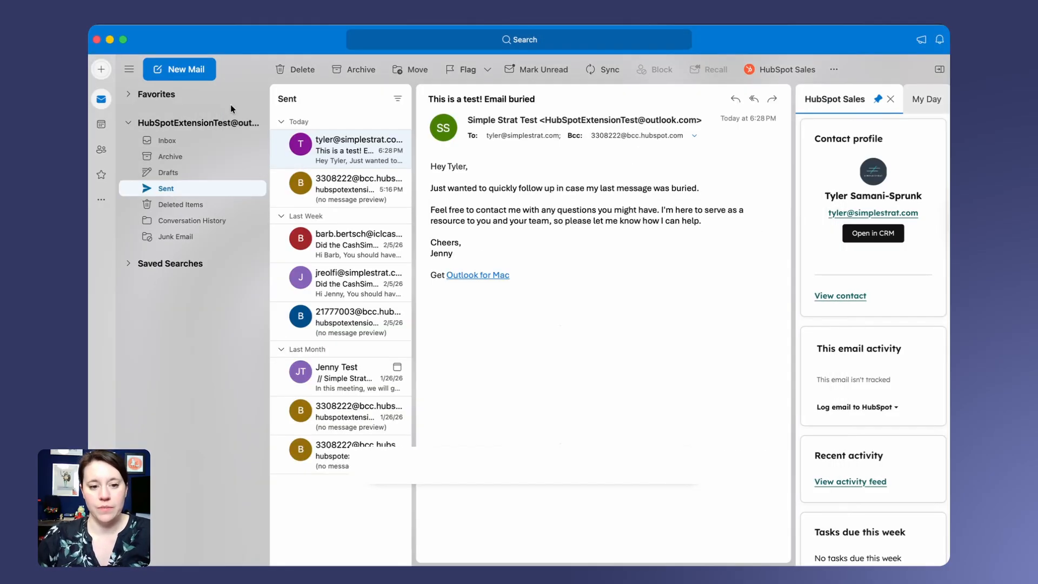
Start a new email, hide the HubSpot Sales add-in pane, and show the Bcc field
left_click(176, 71)
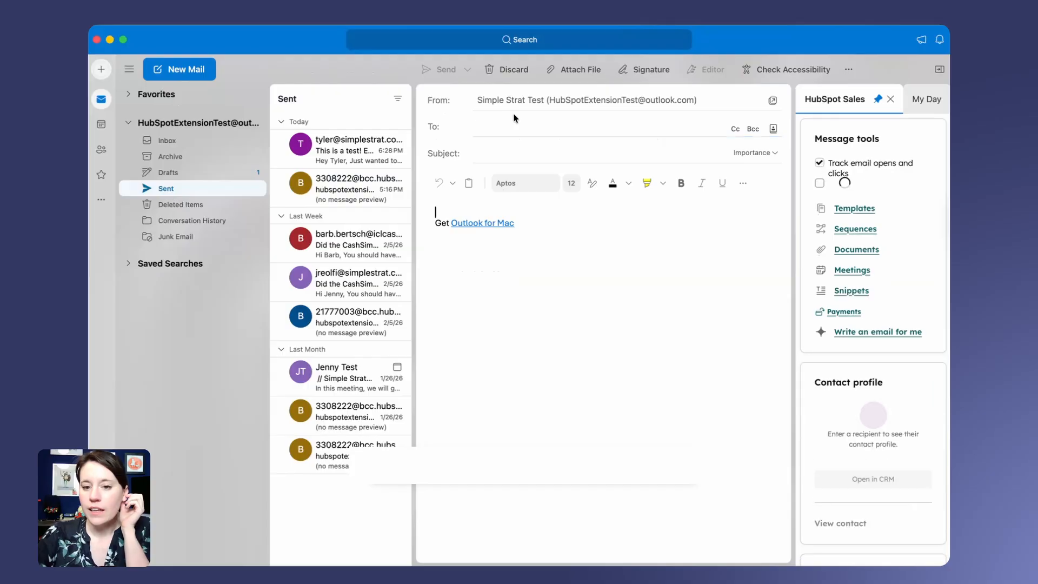
left_click(609, 125)
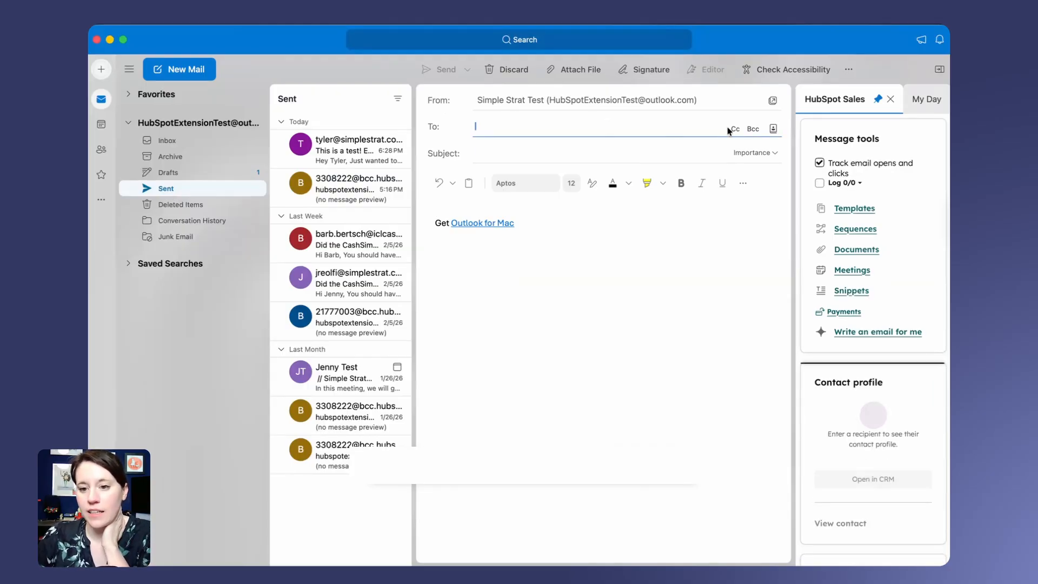
left_click(890, 100)
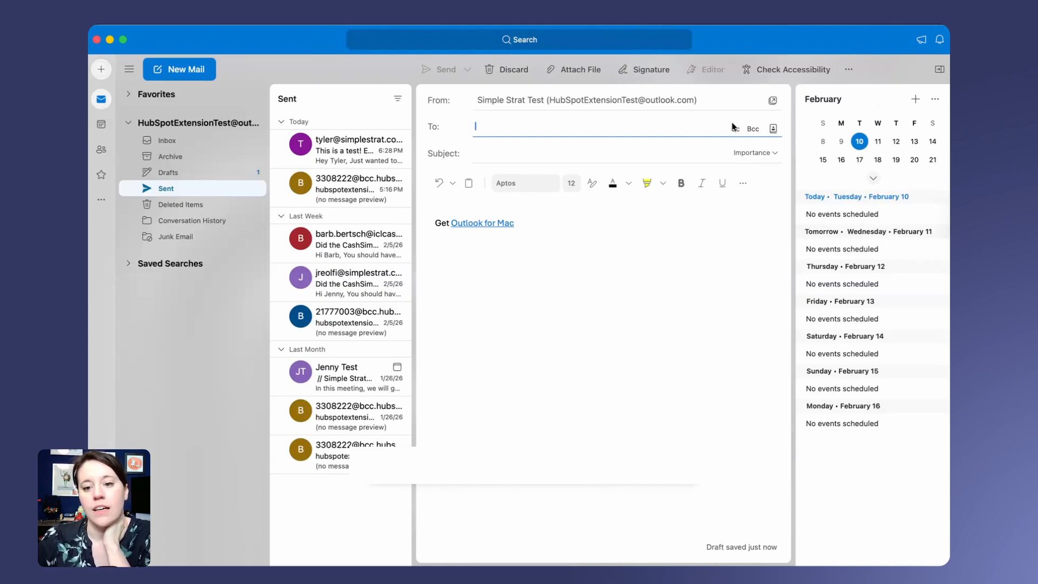
left_click(751, 129)
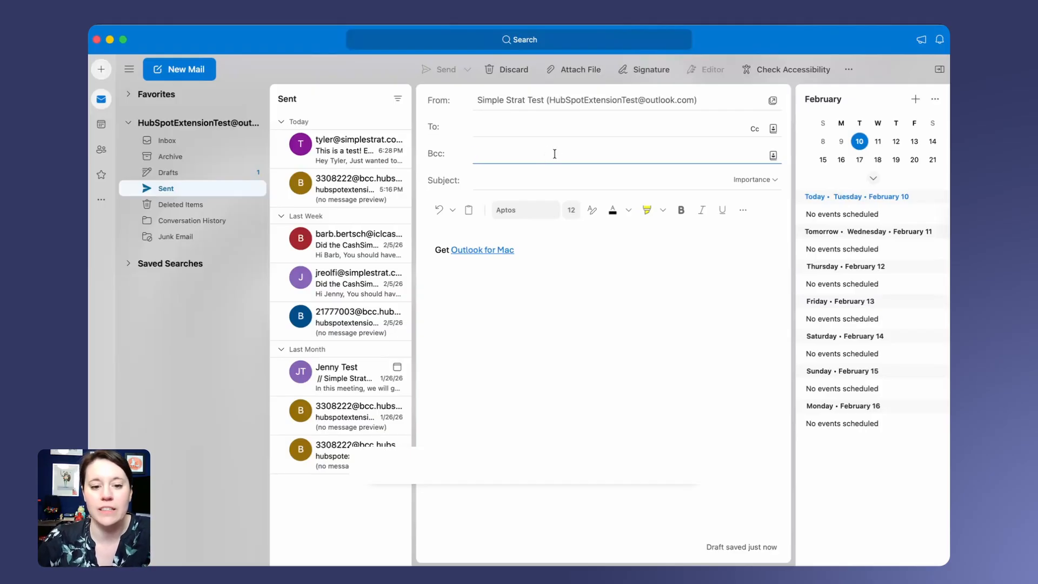
Look up "hubspot" in the Bcc field, try the first suggested HubSpot address, and remove it
type("hub")
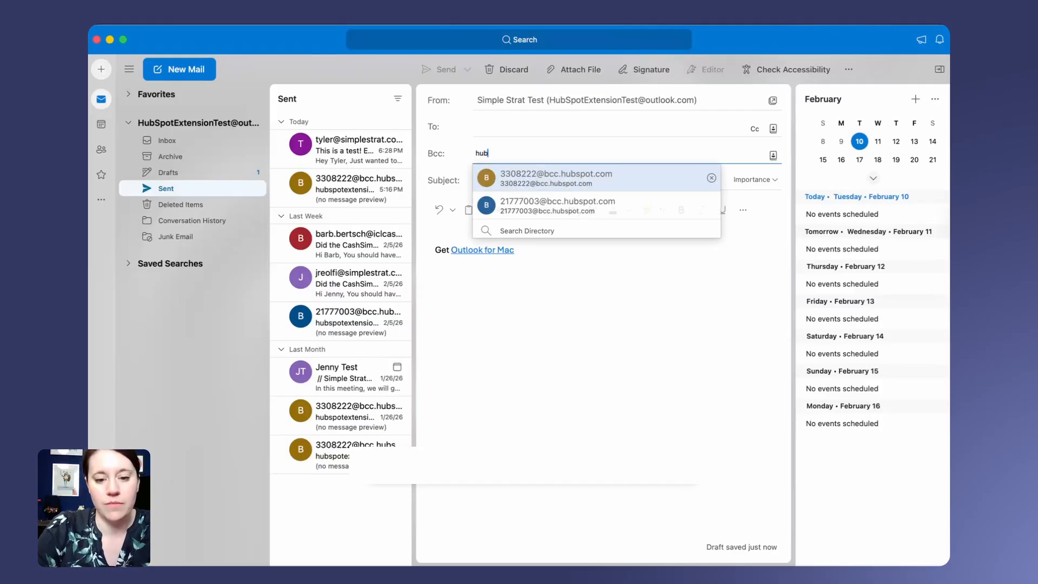
type("spot")
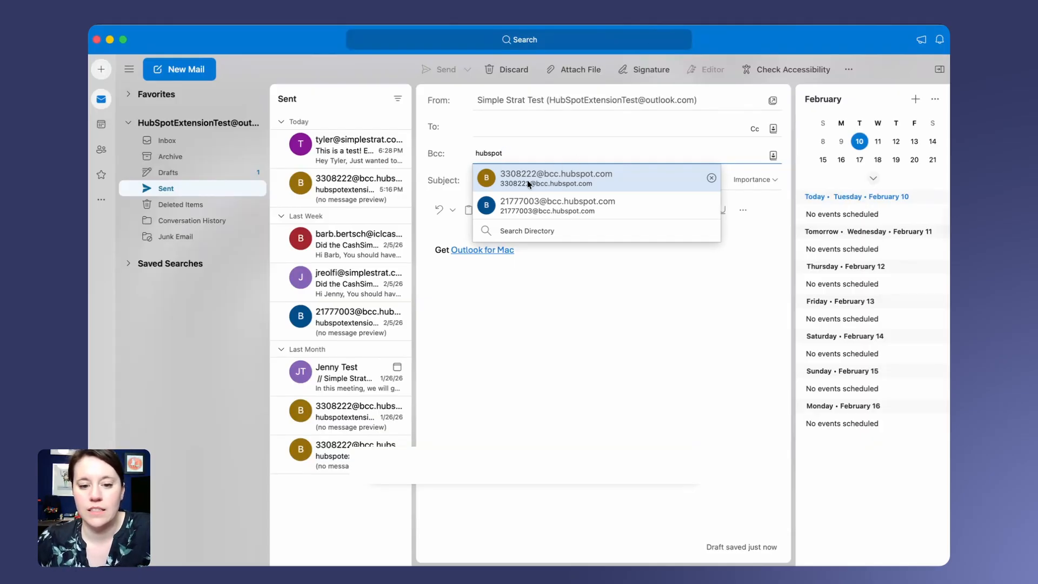
left_click(559, 182)
key("BackSpace")
left_click(586, 155)
Try adding the first listed HubSpot Bcc address as a Bcc recipient from the contact directory
left_click(773, 155)
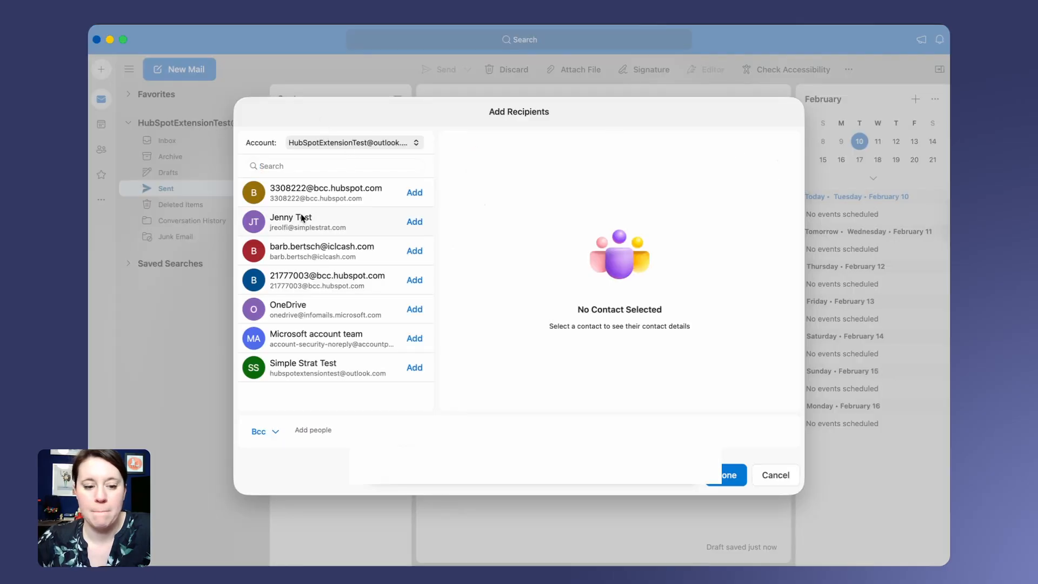
scroll(331, 196, "down", 1)
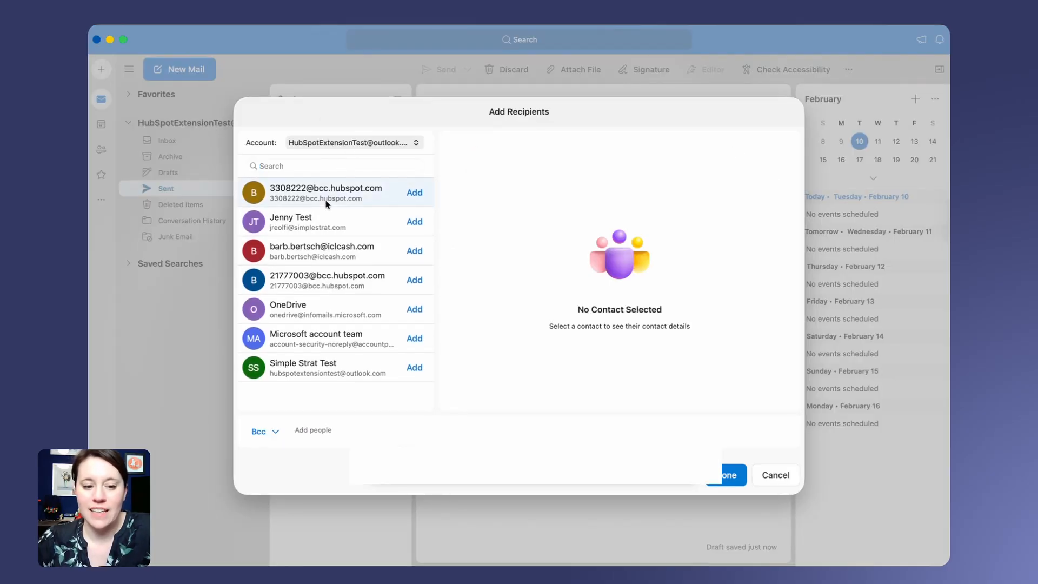
left_click(326, 196)
left_click(414, 193)
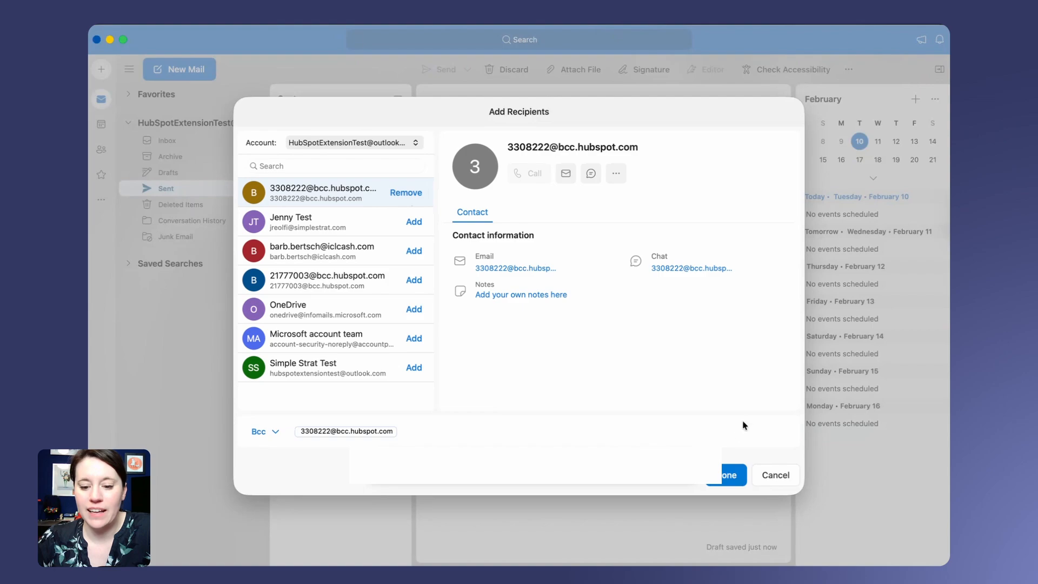
left_click(727, 475)
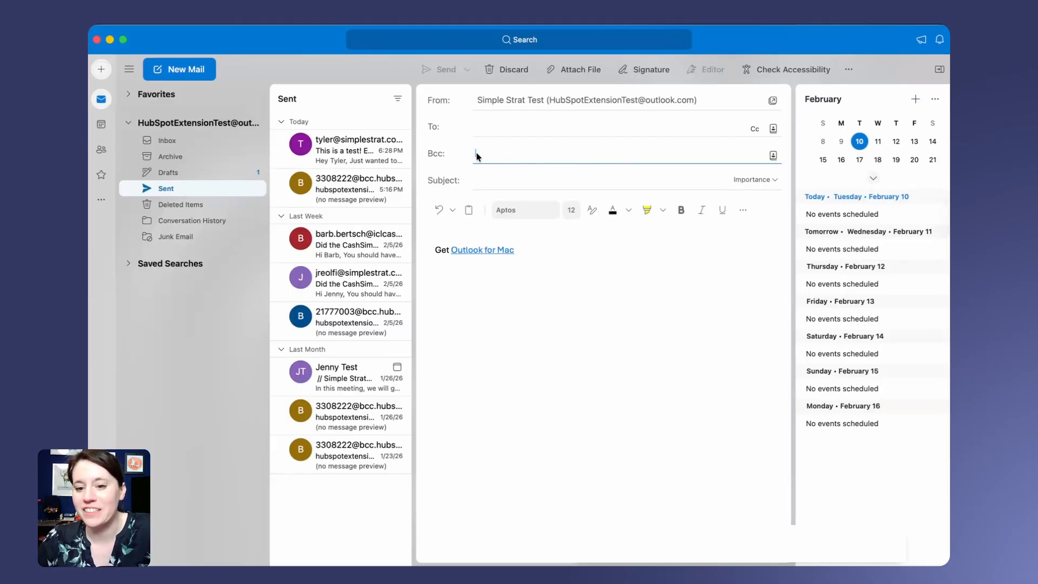
Address the new email to the same recipient as the sent test message
left_click(682, 126)
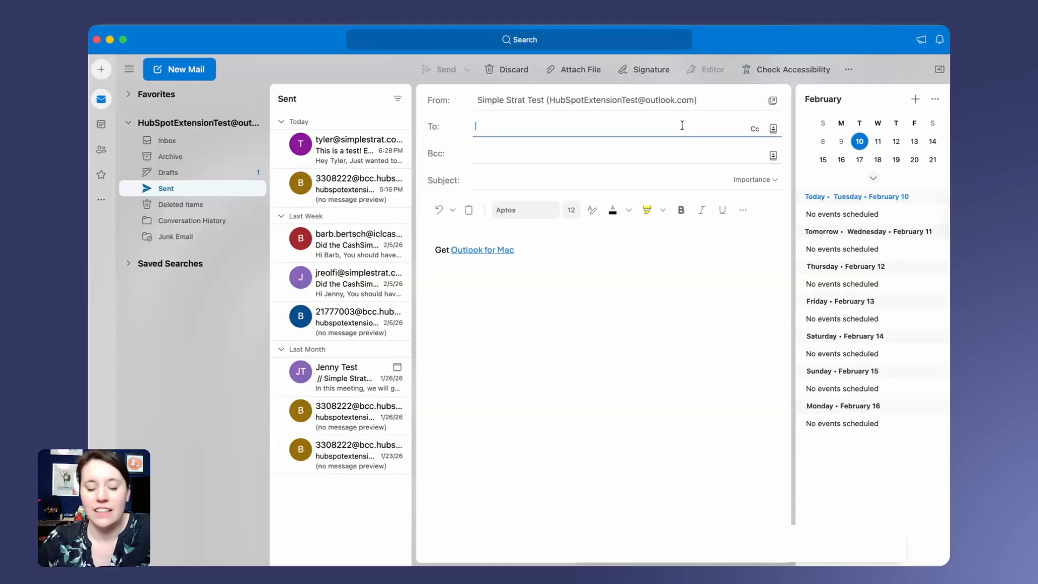
type("t")
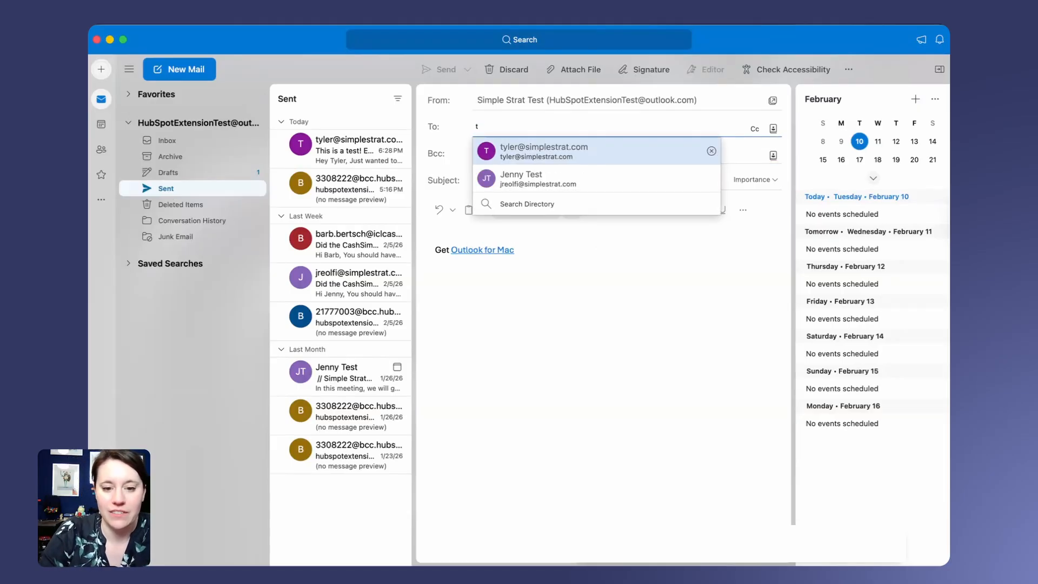
key("Return")
Try the suggested HubSpot logging address as the Bcc recipient twice, removing it each time
left_click(623, 153)
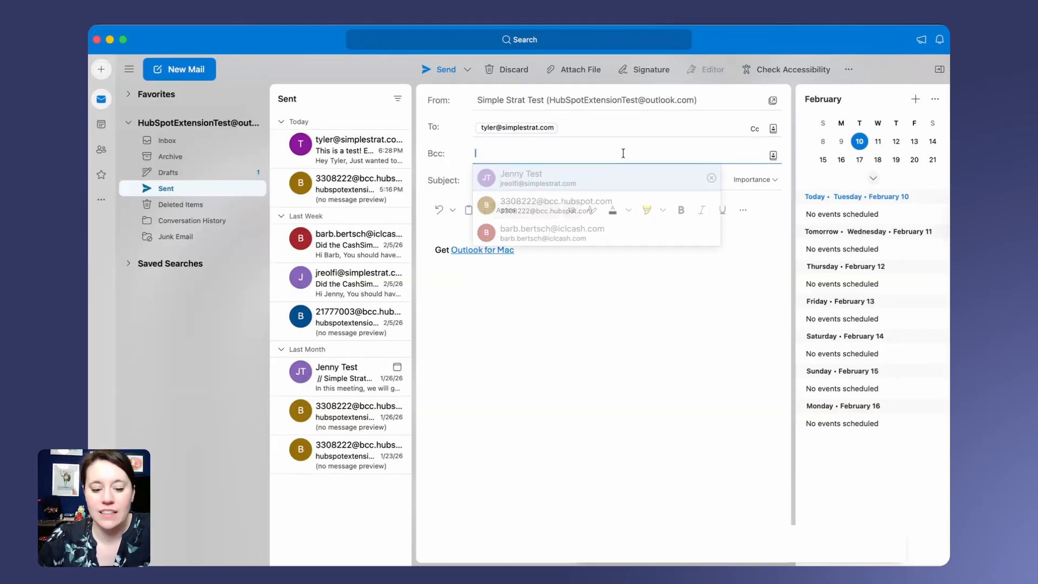
left_click(584, 200)
key("BackSpace")
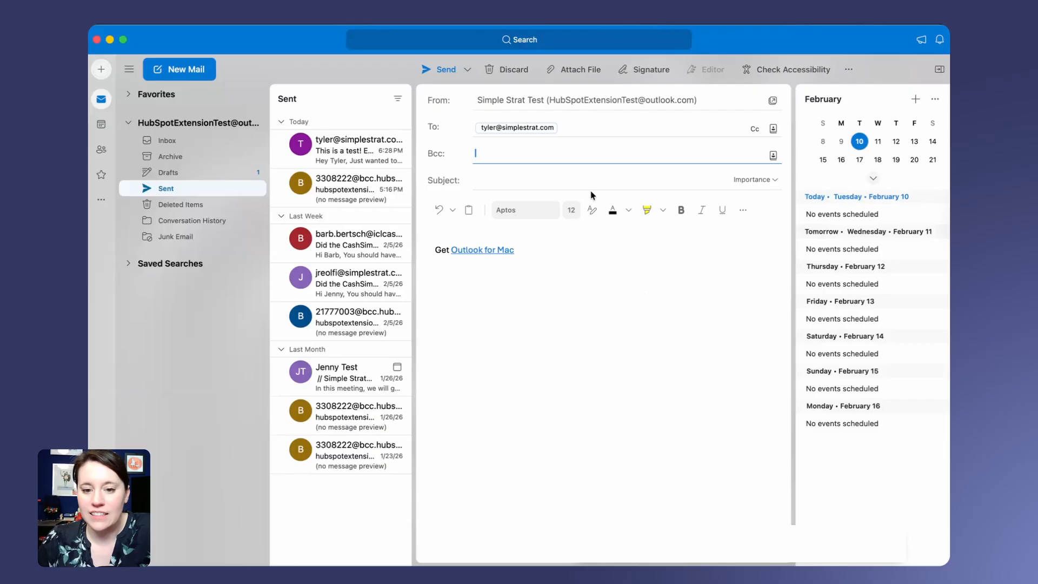
left_click(621, 154)
left_click(531, 205)
key("BackSpace")
key("BackSpace")
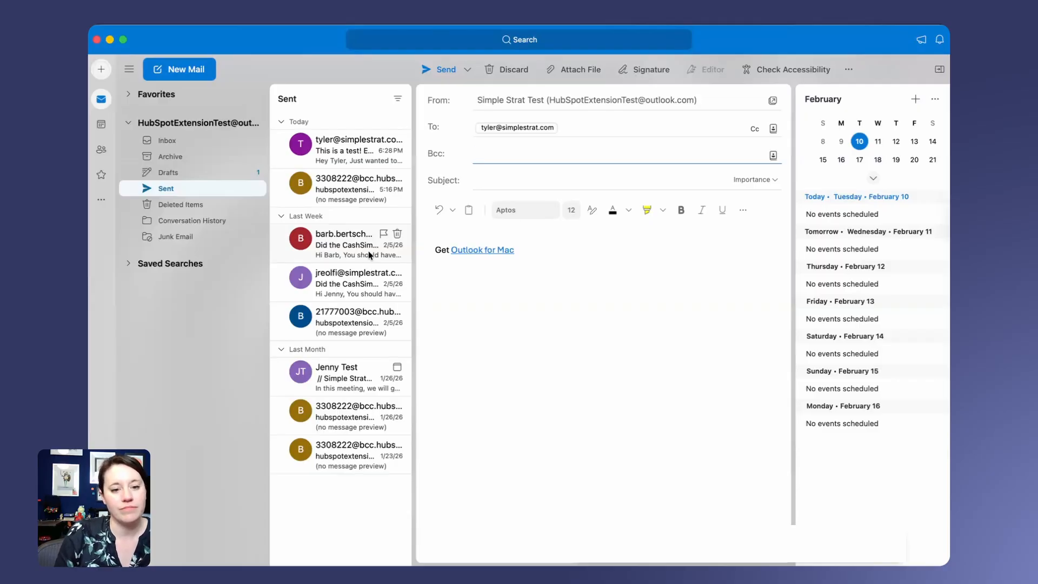
Forward the sent "This is a test! Email buried" message, address it to the "Hubspot Mobile Logging" contact, and place the cursor after the subject
left_click(340, 156)
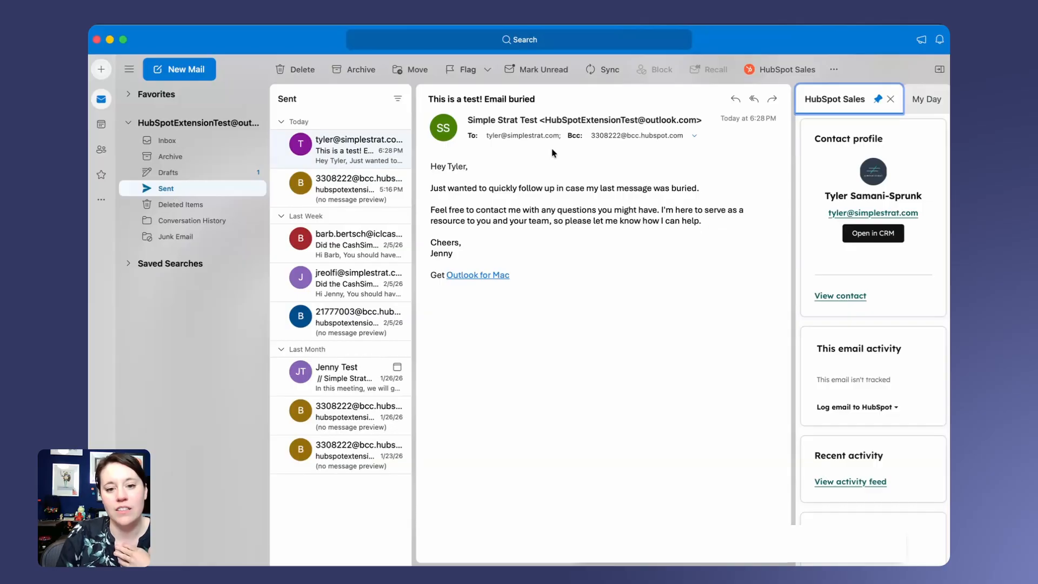
left_click(772, 100)
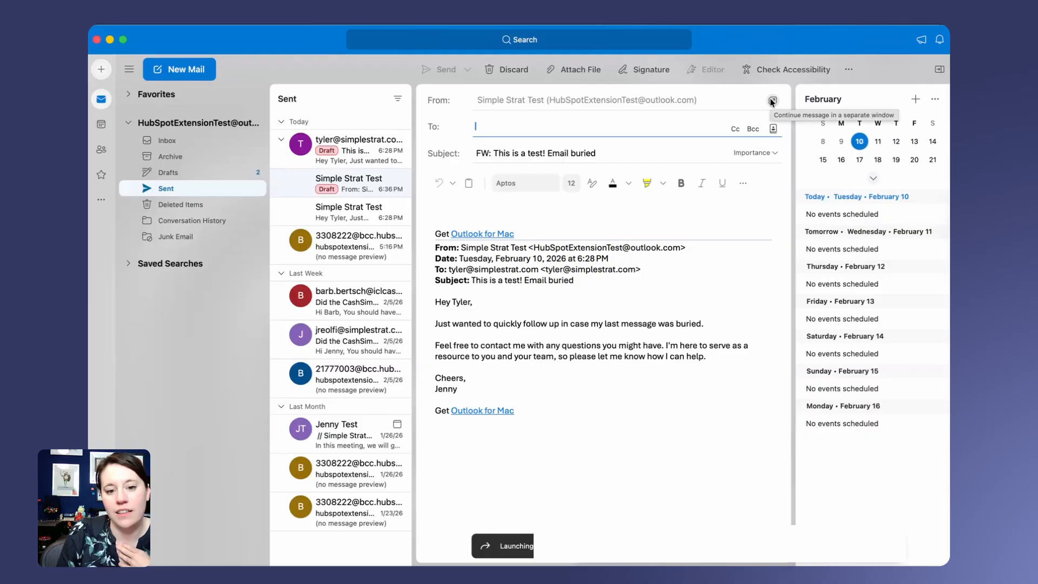
left_click(498, 132)
type("hubspot")
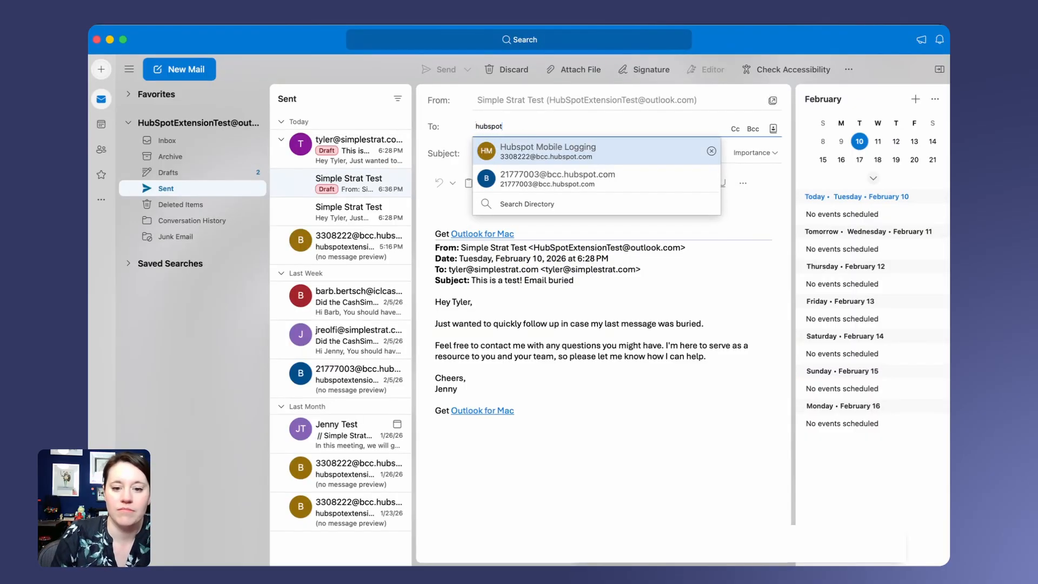
left_click(553, 150)
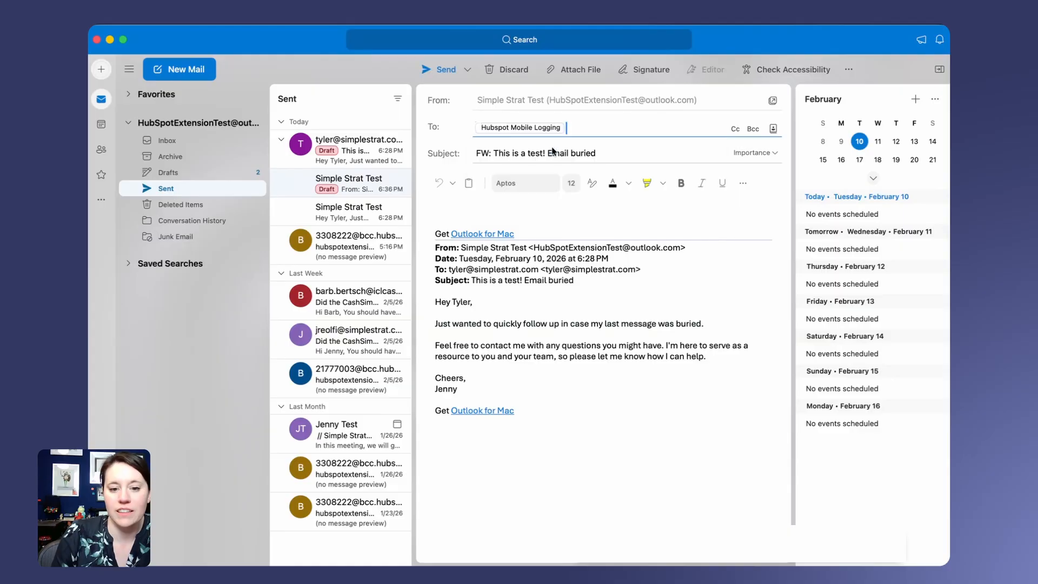
left_click(605, 153)
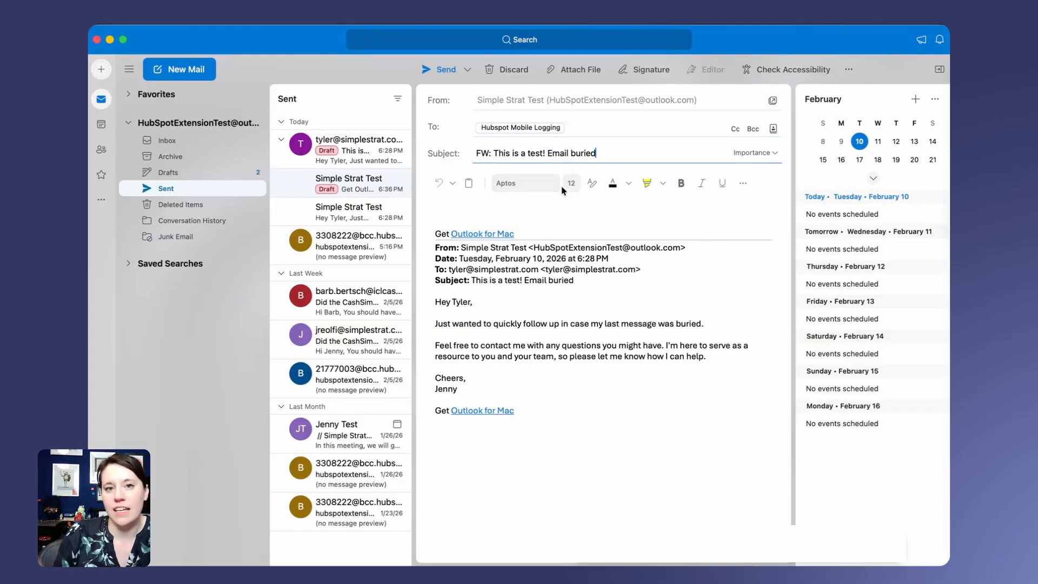